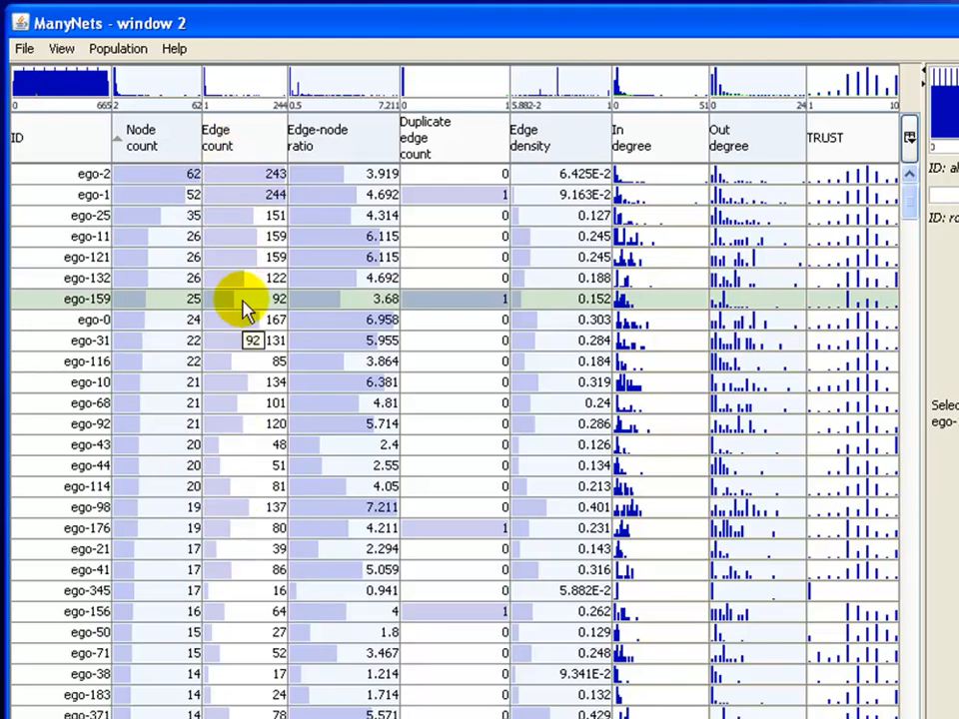
Sort the ego networks by Edge count in descending order.
{"action": "left_click", "coordinate": [239, 134]}
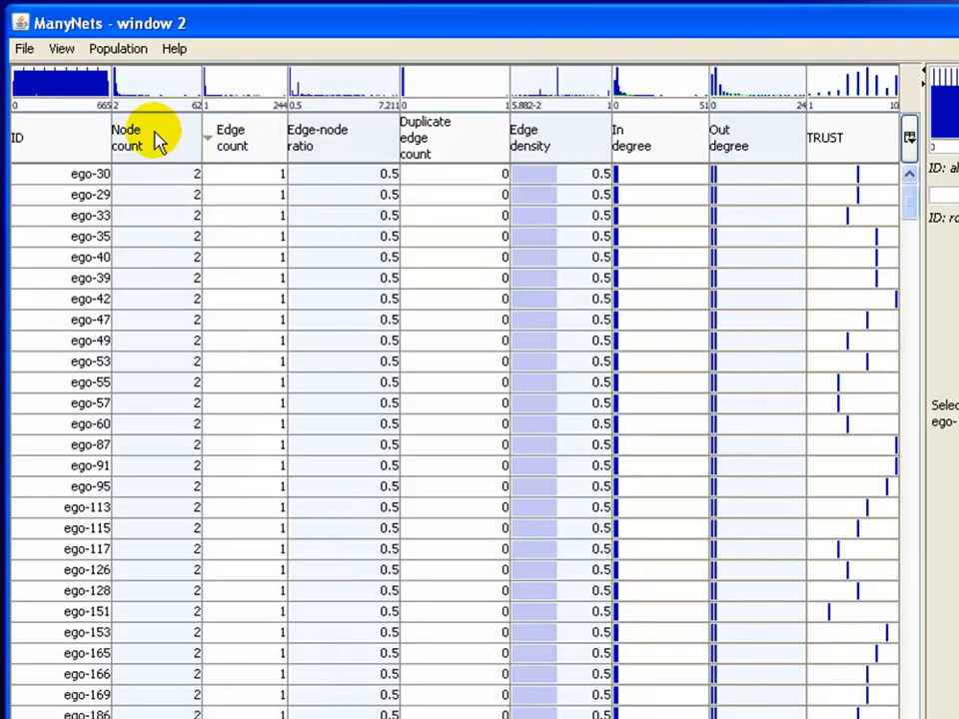
{"action": "left_click", "coordinate": [240, 143]}
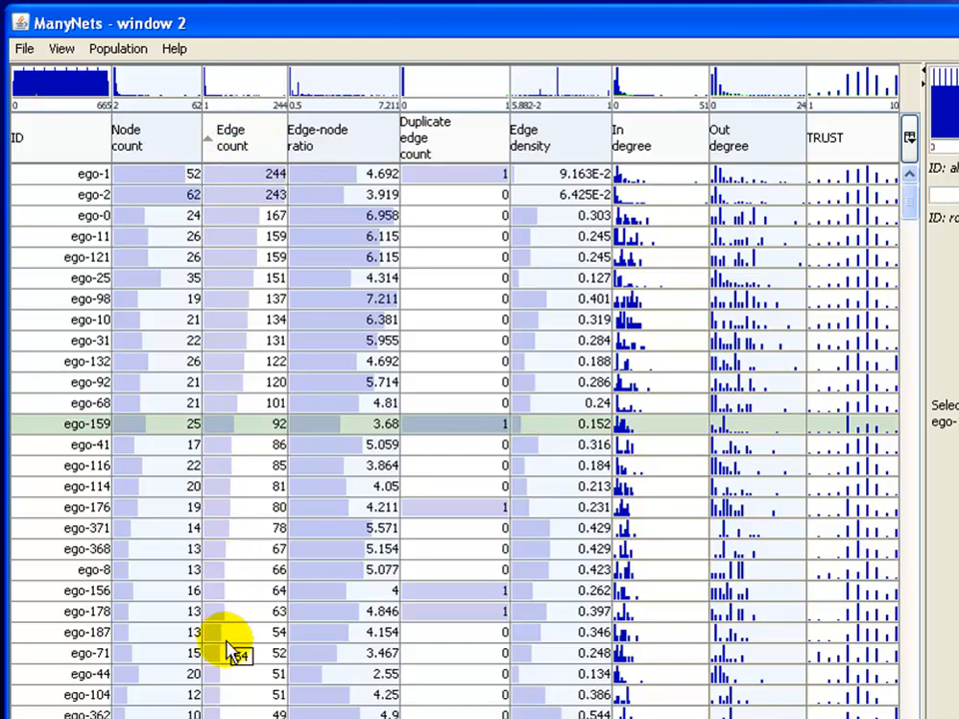
Open the ego-159 network, look through its TRUST edge ranking from highest to lowest, and close the view.
{"action": "double_click", "coordinate": [87, 429]}
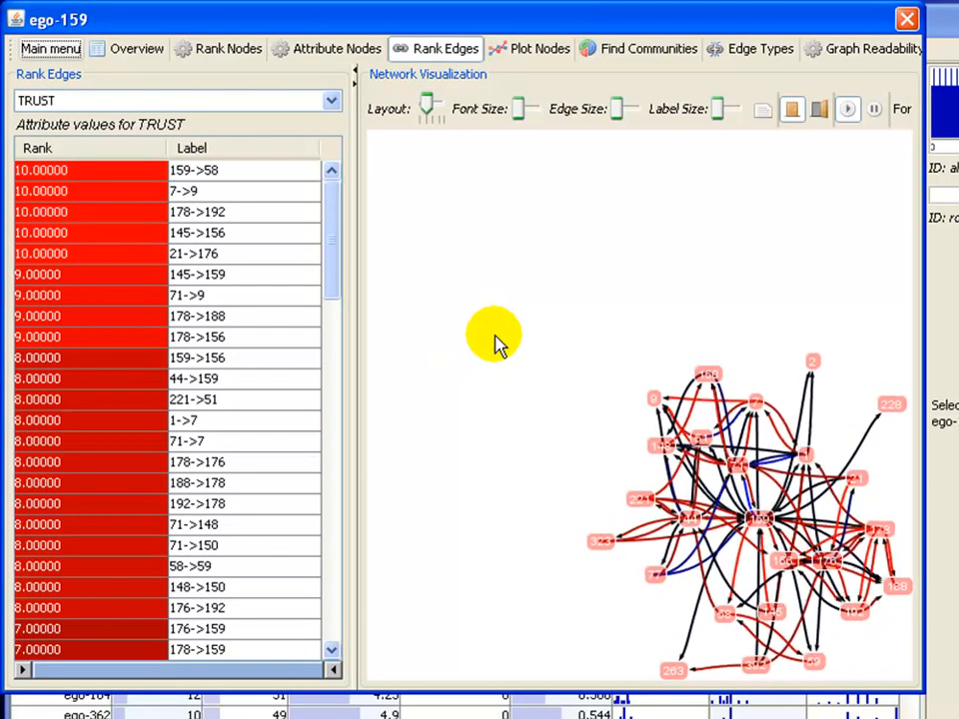
{"action": "left_click", "coordinate": [572, 220]}
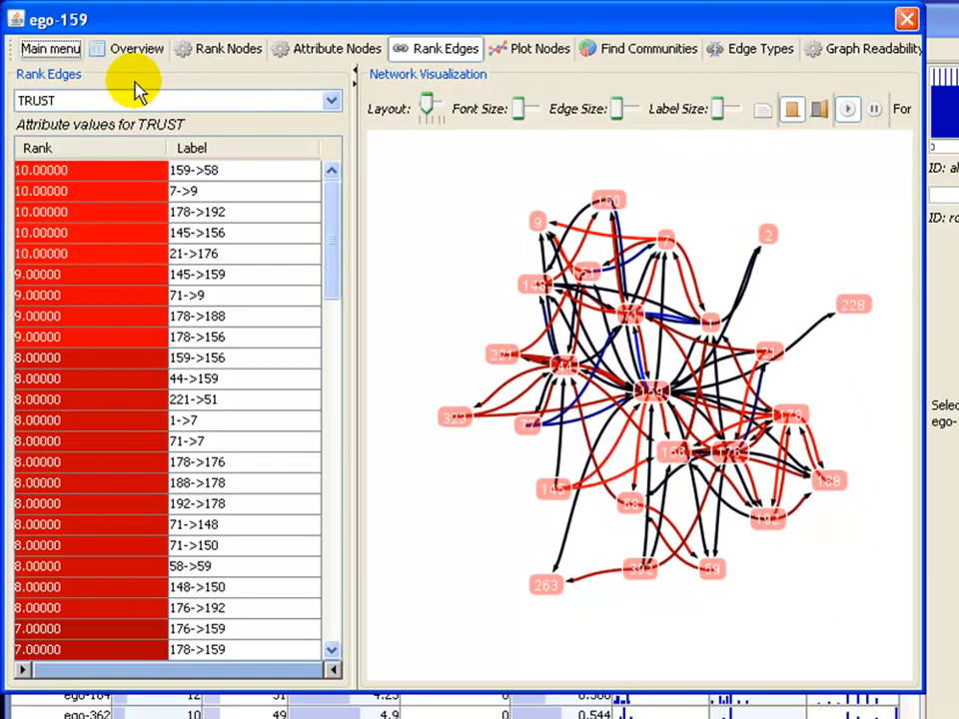
{"action": "left_click_drag", "start_coordinate": [332, 255], "coordinate": [321, 625]}
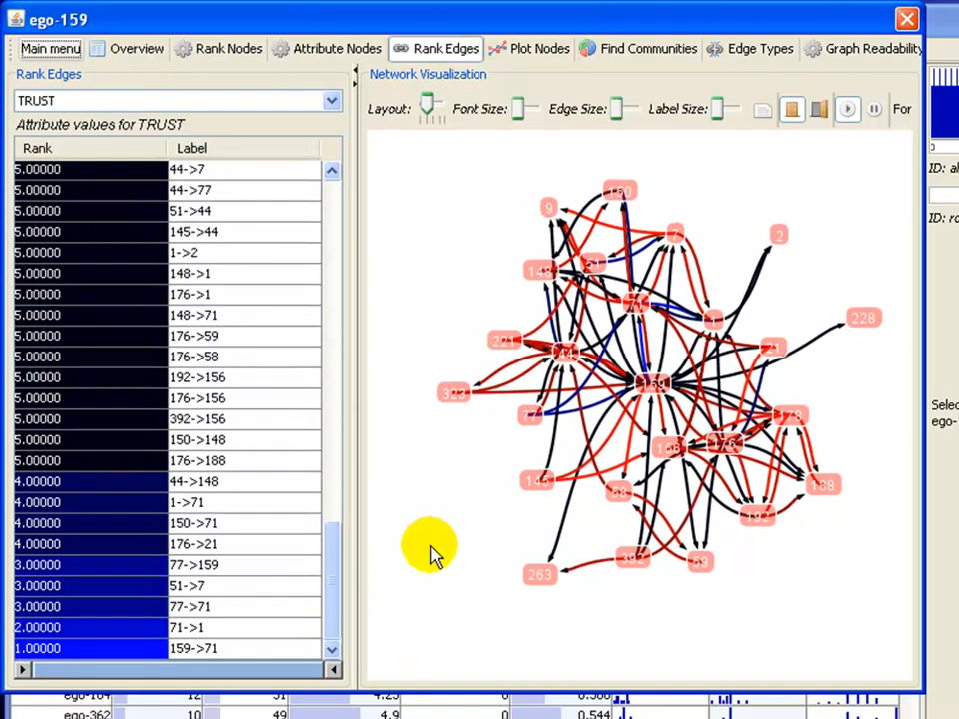
{"action": "left_click_drag", "start_coordinate": [332, 552], "coordinate": [335, 192]}
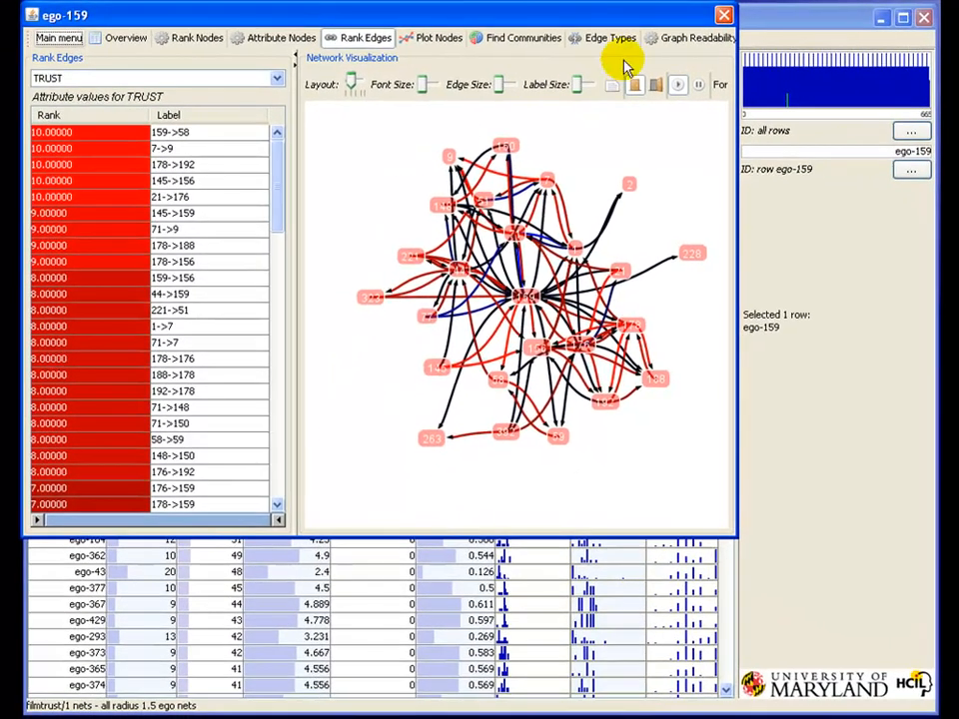
{"action": "left_click", "coordinate": [723, 16]}
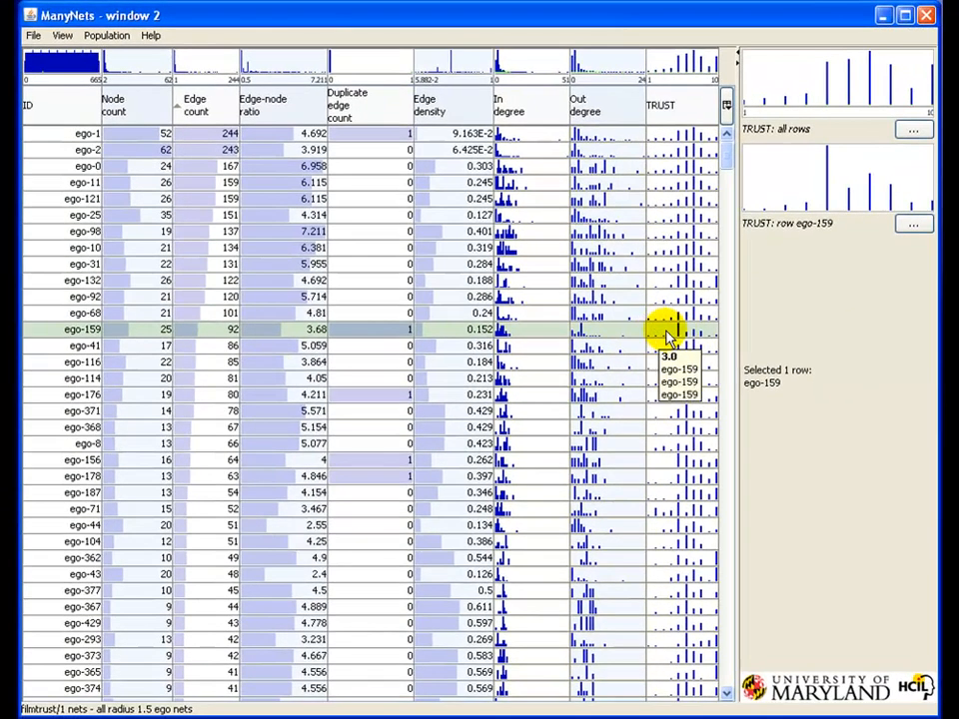
Inspect the bars of the TRUST distribution for ego-159 in the table and in its enlarged histogram.
{"action": "mouse_move", "coordinate": [875, 436]}
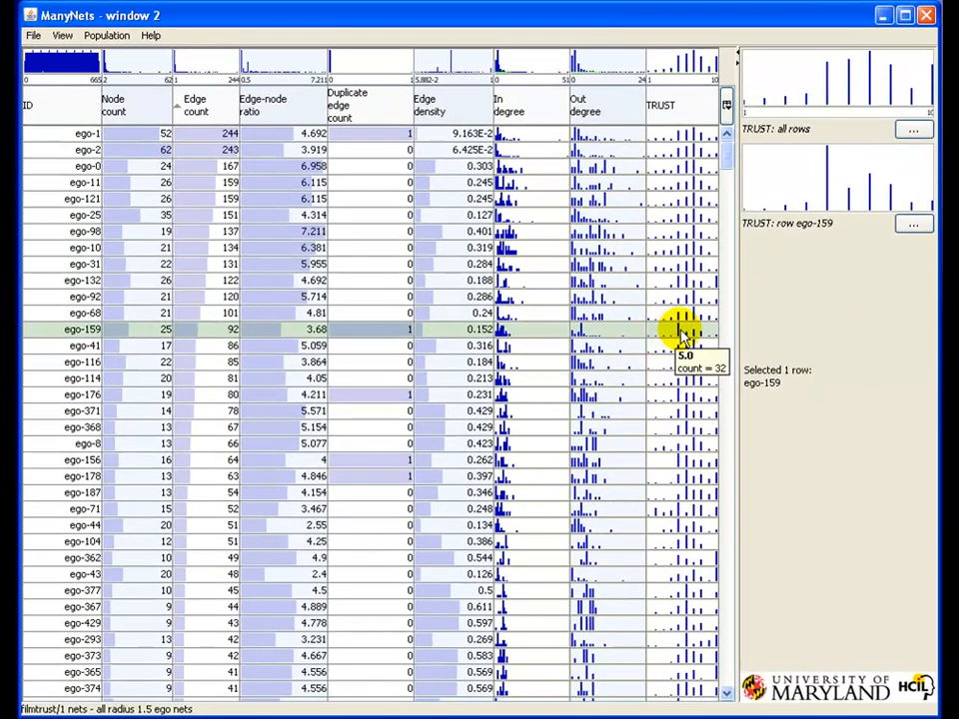
{"action": "mouse_move", "coordinate": [832, 202]}
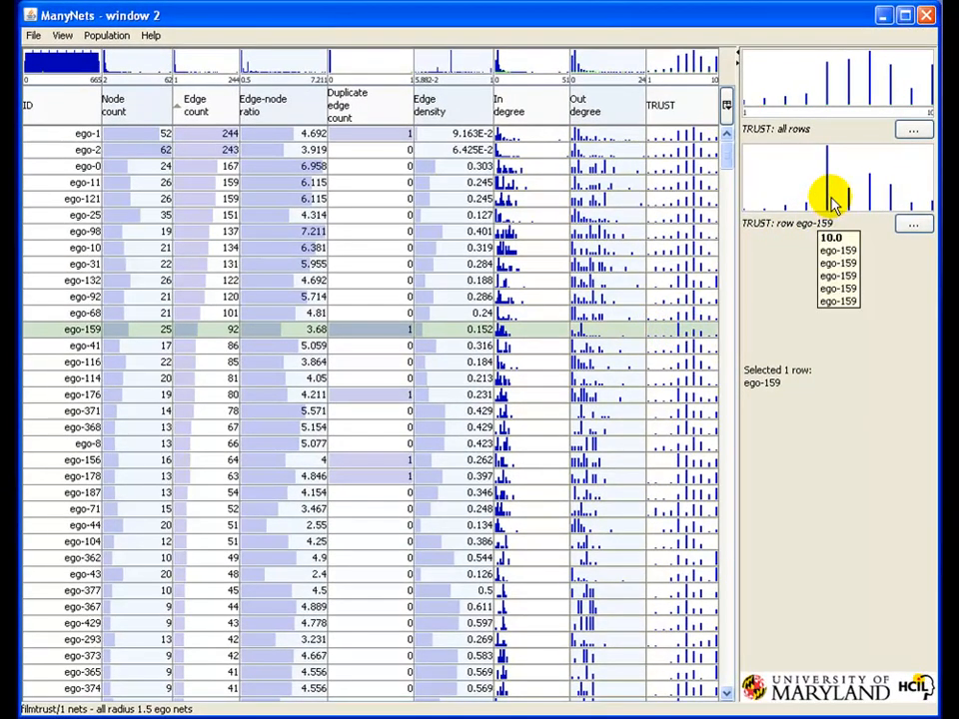
{"action": "mouse_move", "coordinate": [699, 327]}
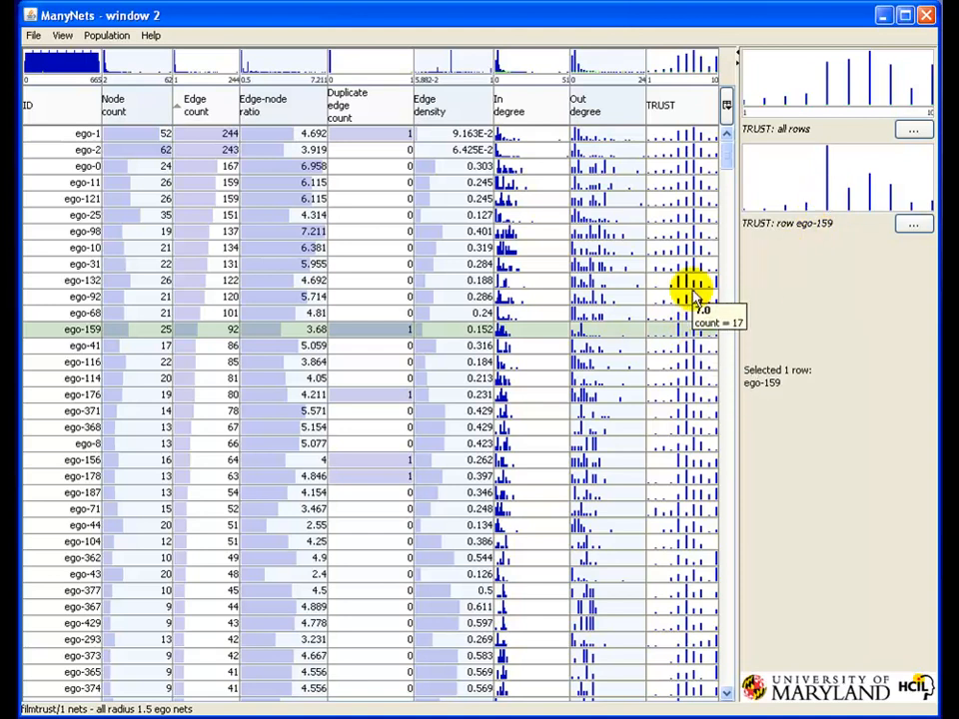
Sort the networks by TRUST in ascending order and select the ego-345 row.
{"action": "left_click", "coordinate": [691, 111]}
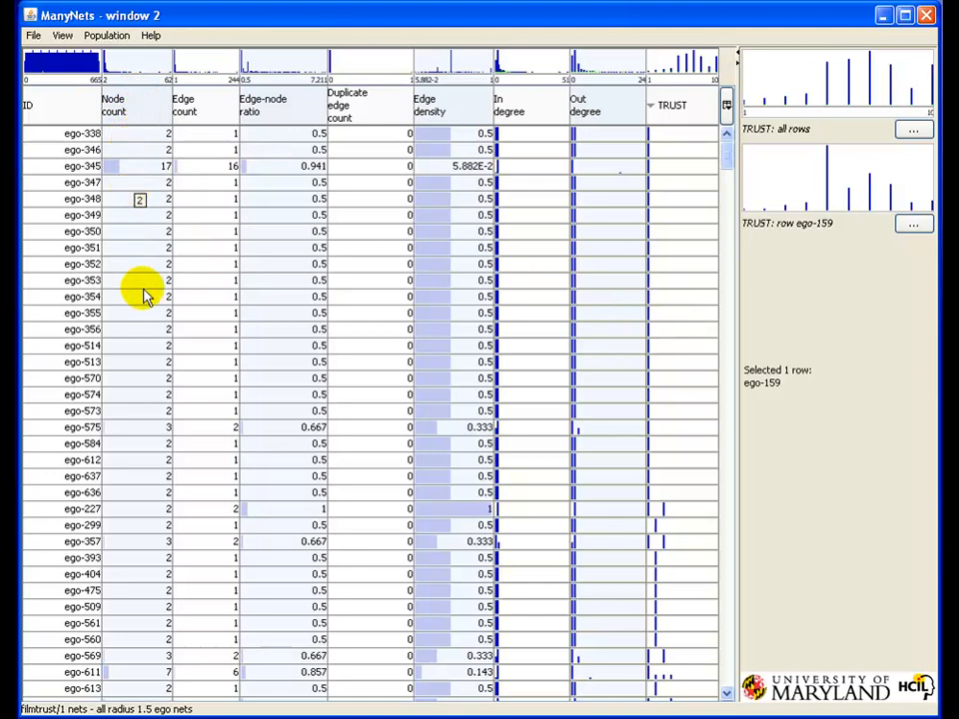
{"action": "left_click", "coordinate": [135, 166]}
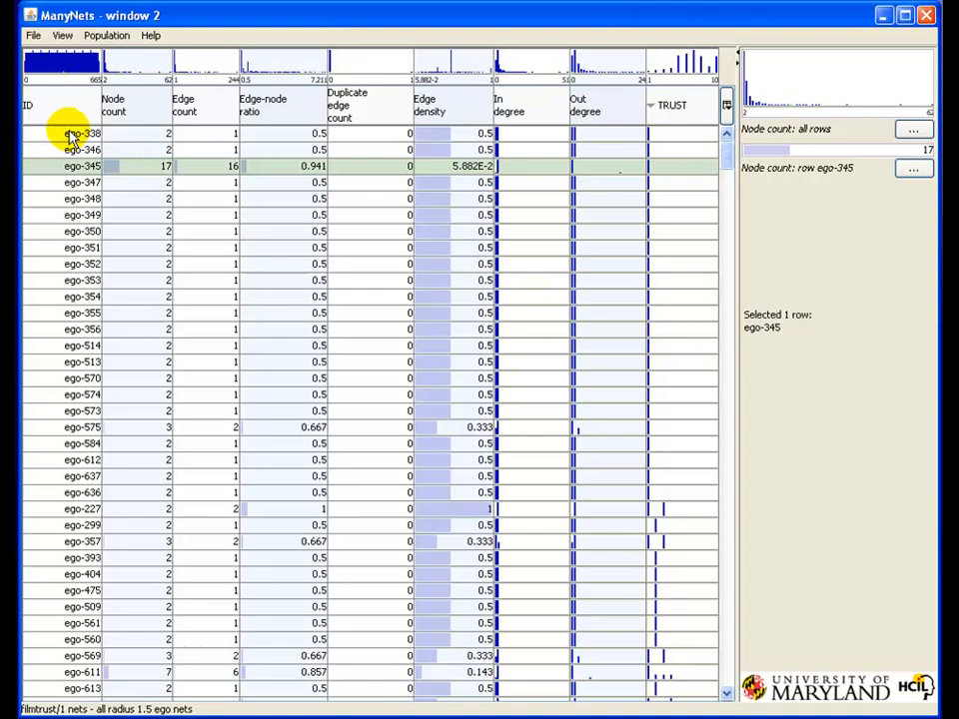
Open the networks from ego-338 through ego-514 together in SocialAction and pause the layout animation.
{"action": "left_click", "coordinate": [72, 135]}
{"action": "left_click_drag", "start_coordinate": [71, 140], "coordinate": [66, 345]}
{"action": "left_click", "coordinate": [95, 35]}
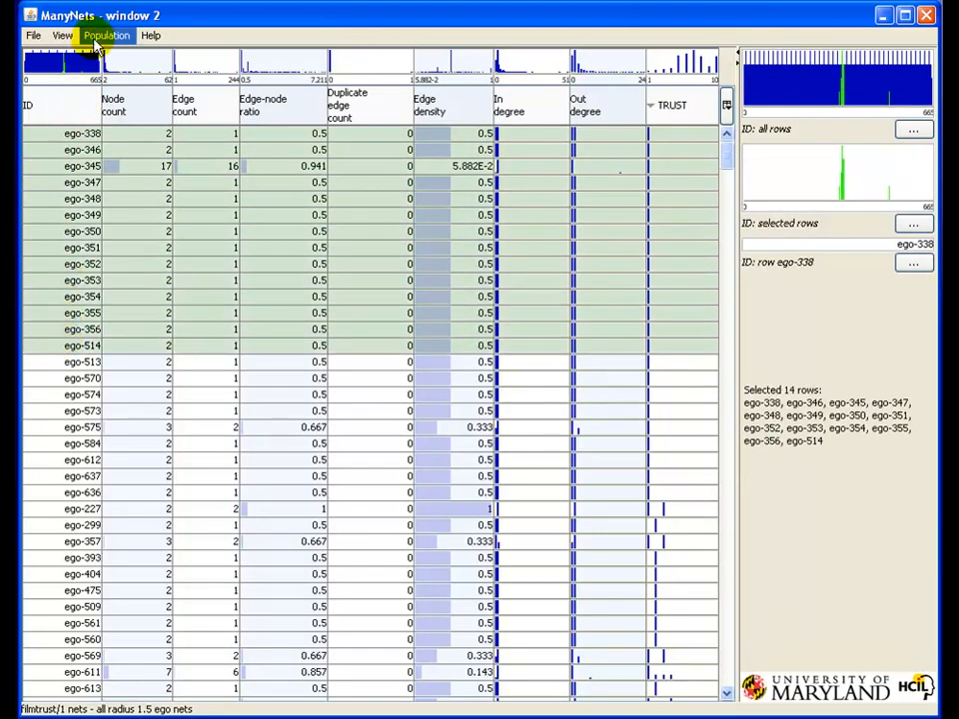
{"action": "left_click", "coordinate": [62, 35]}
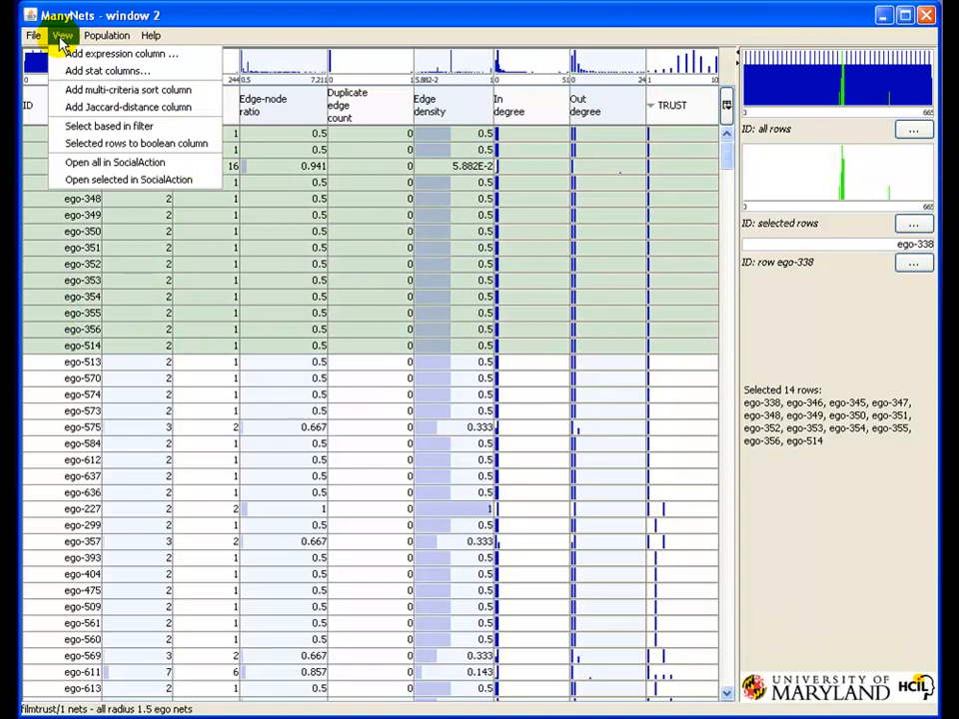
{"action": "left_click", "coordinate": [64, 180]}
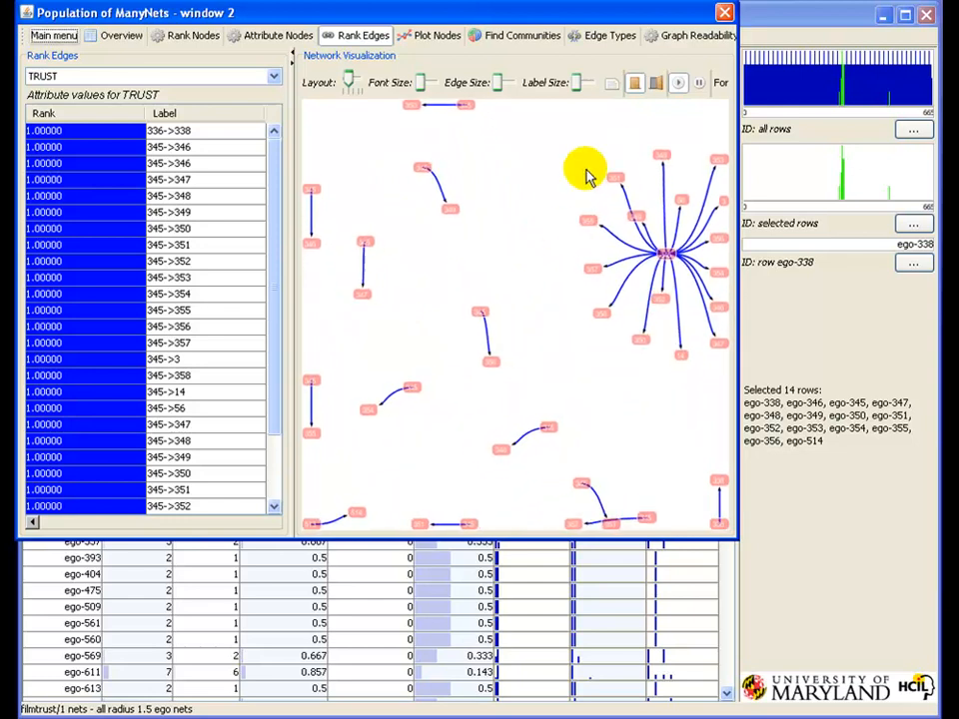
{"action": "left_click", "coordinate": [699, 83]}
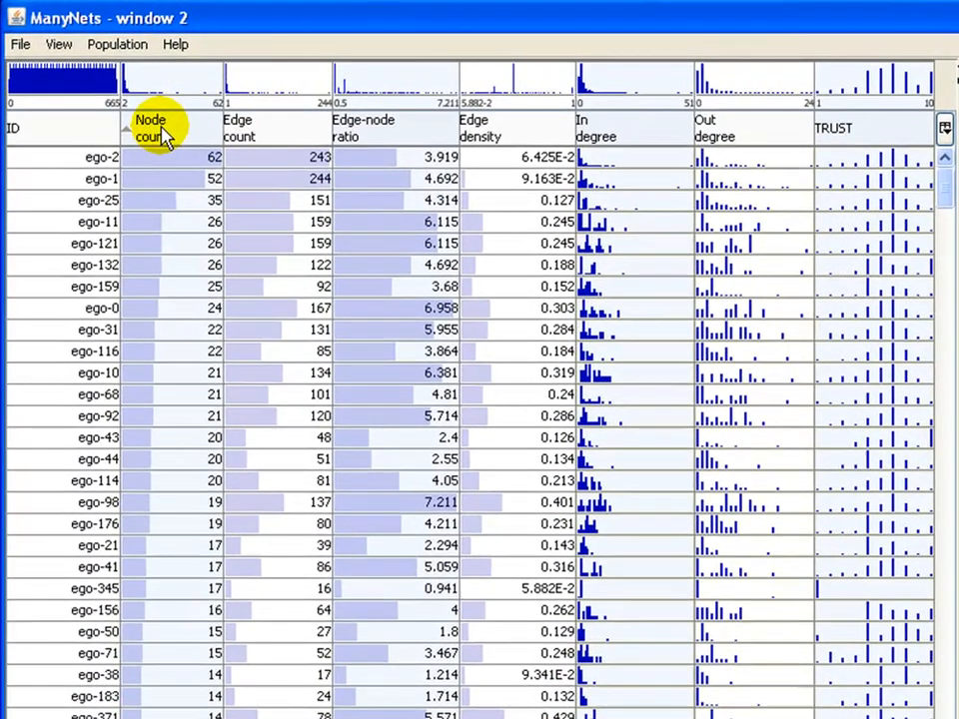
Sort the table by Node count, largest first, and select the rows from ego-2 through ego-46.
{"action": "left_click", "coordinate": [162, 134]}
{"action": "left_click", "coordinate": [162, 134]}
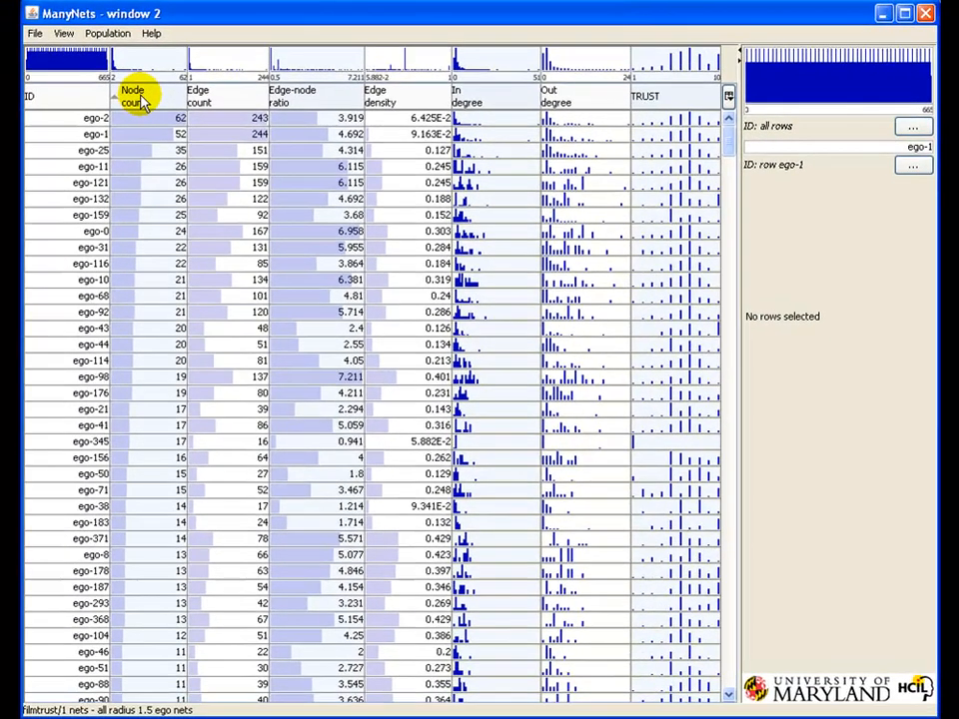
{"action": "left_click_drag", "start_coordinate": [142, 122], "coordinate": [139, 664]}
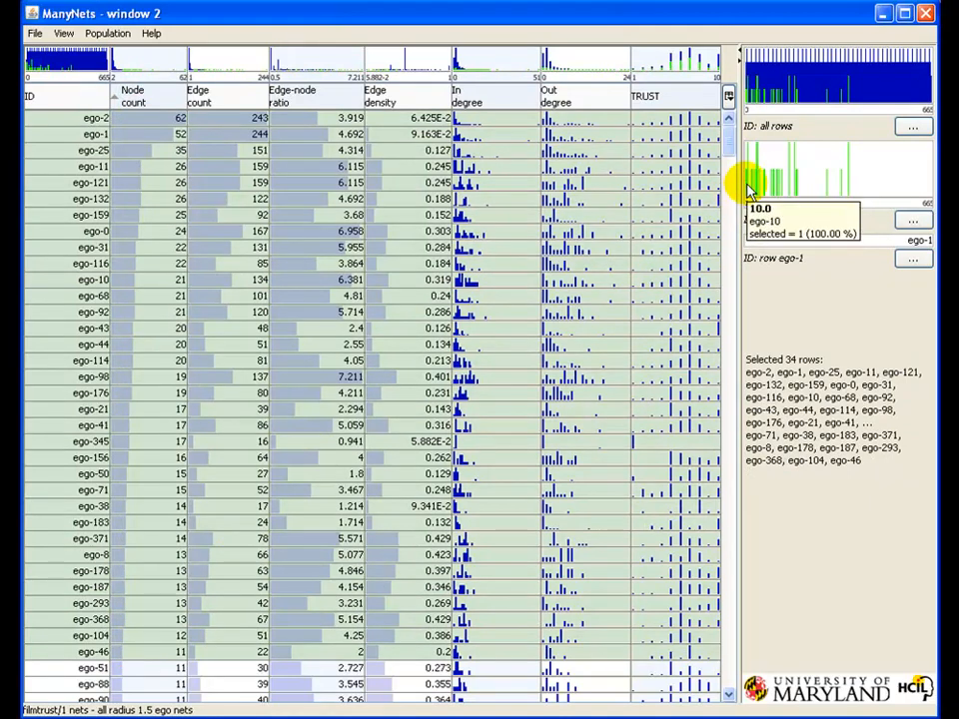
Show the detailed TRUST distributions and compare the selected rows with all rows.
{"action": "left_click", "coordinate": [691, 68]}
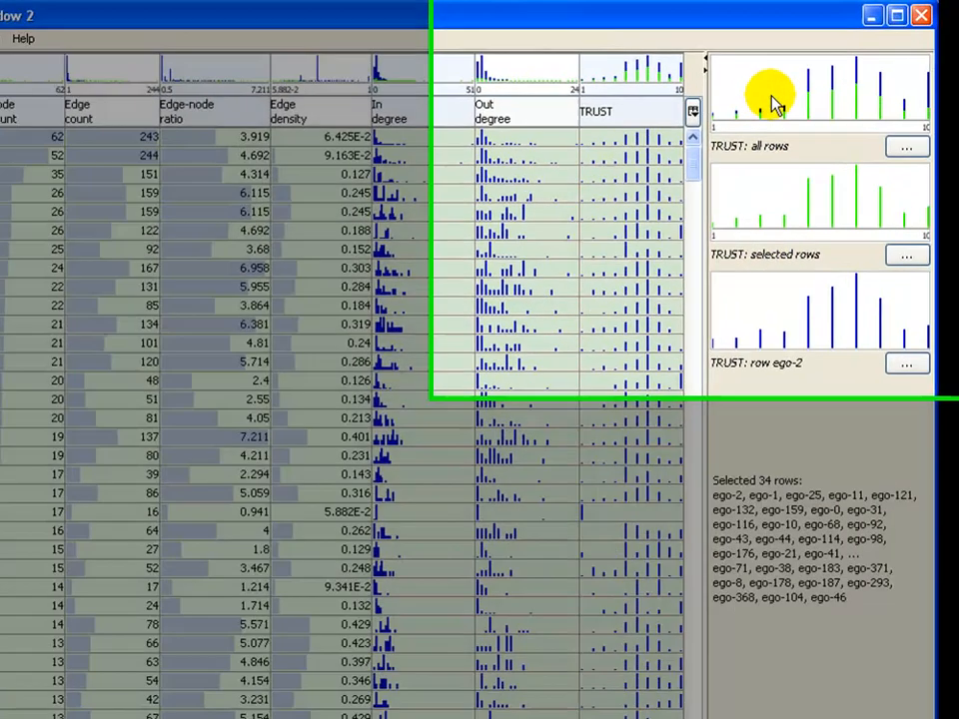
{"action": "mouse_move", "coordinate": [800, 86]}
{"action": "mouse_move", "coordinate": [907, 175]}
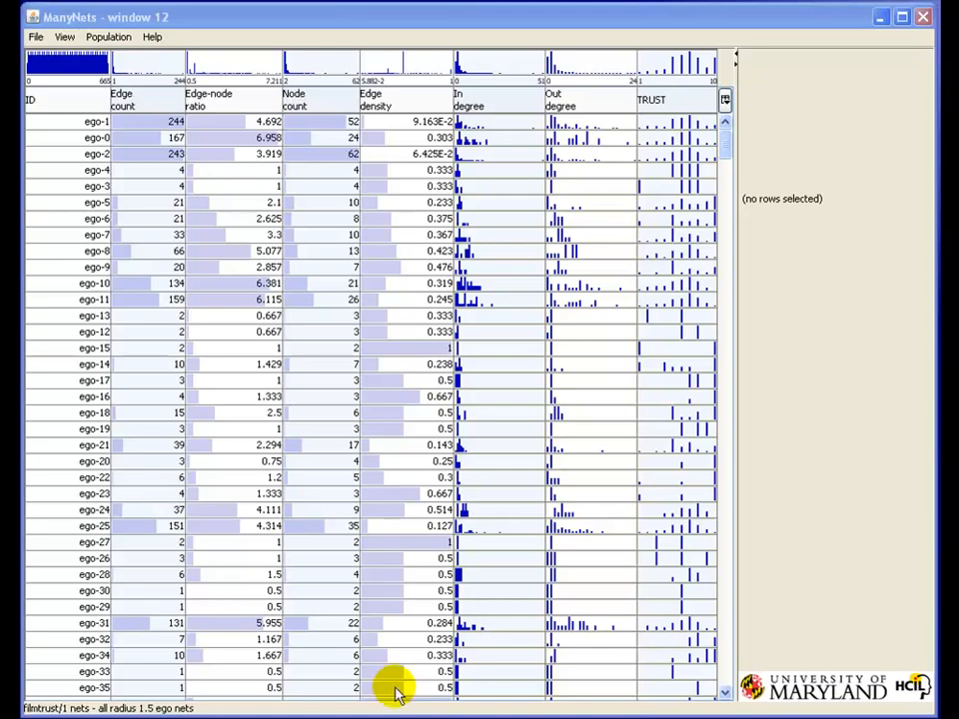
Move the TRUST column beside ID and Out degree ahead of In degree, and hide the In degree column.
{"action": "left_click_drag", "start_coordinate": [654, 100], "coordinate": [160, 95]}
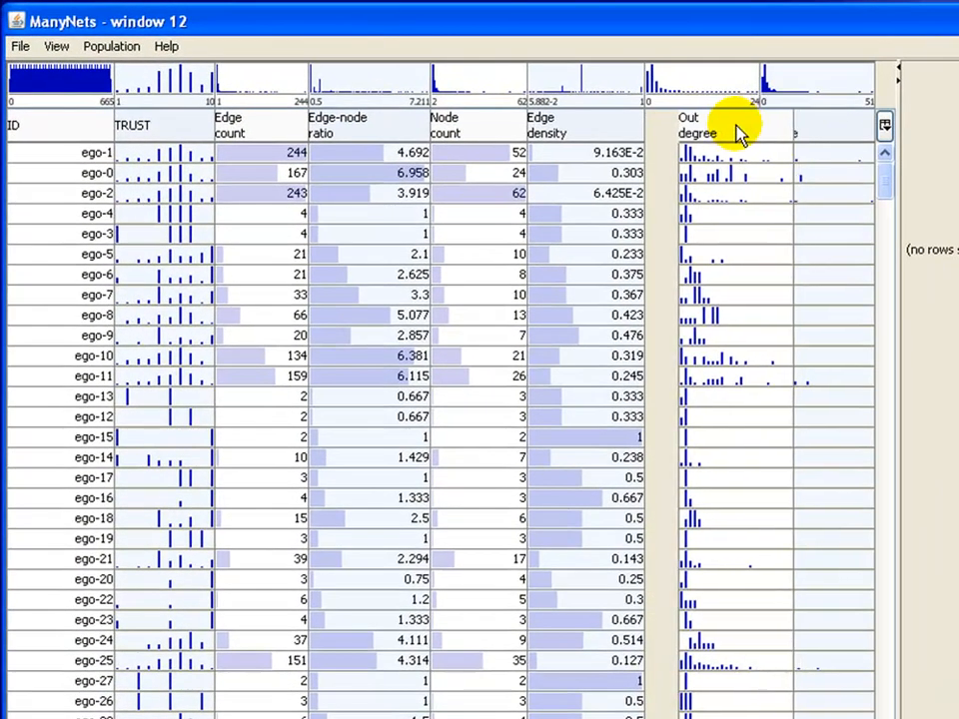
{"action": "left_click_drag", "start_coordinate": [739, 133], "coordinate": [769, 129]}
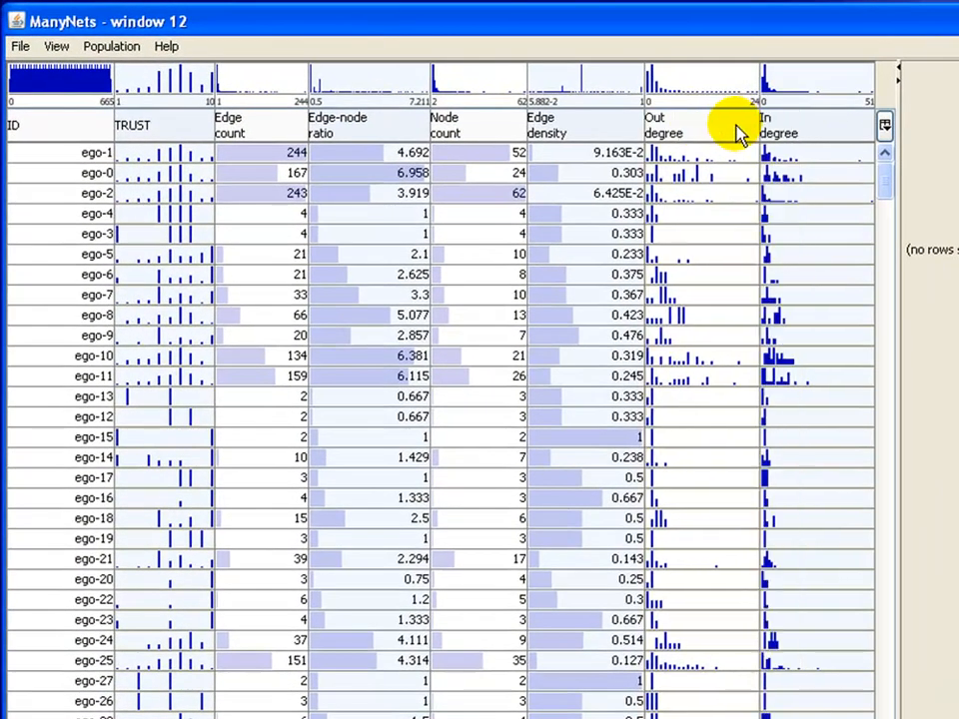
{"action": "left_click", "coordinate": [884, 124]}
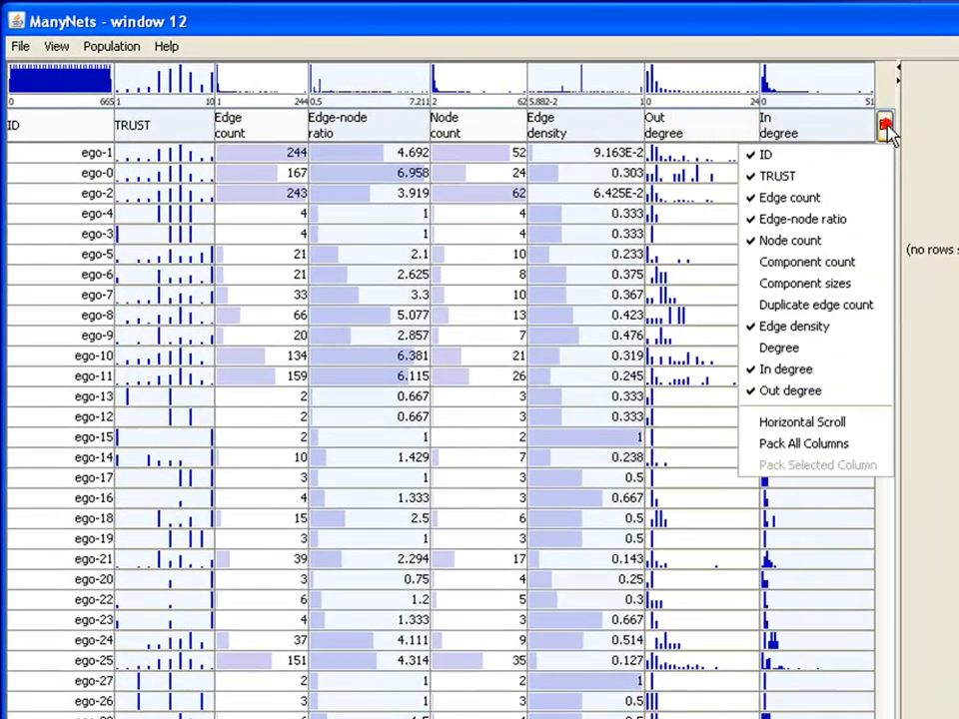
{"action": "left_click", "coordinate": [837, 369]}
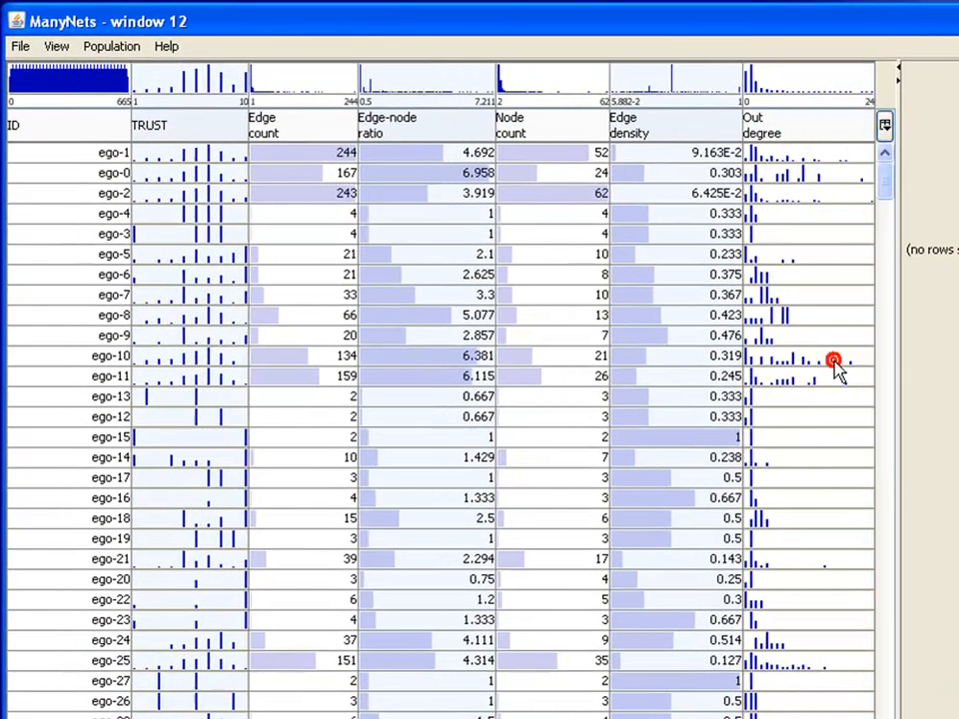
Review the statistics available as stat columns and close the list without changing the selection.
{"action": "left_click", "coordinate": [68, 45]}
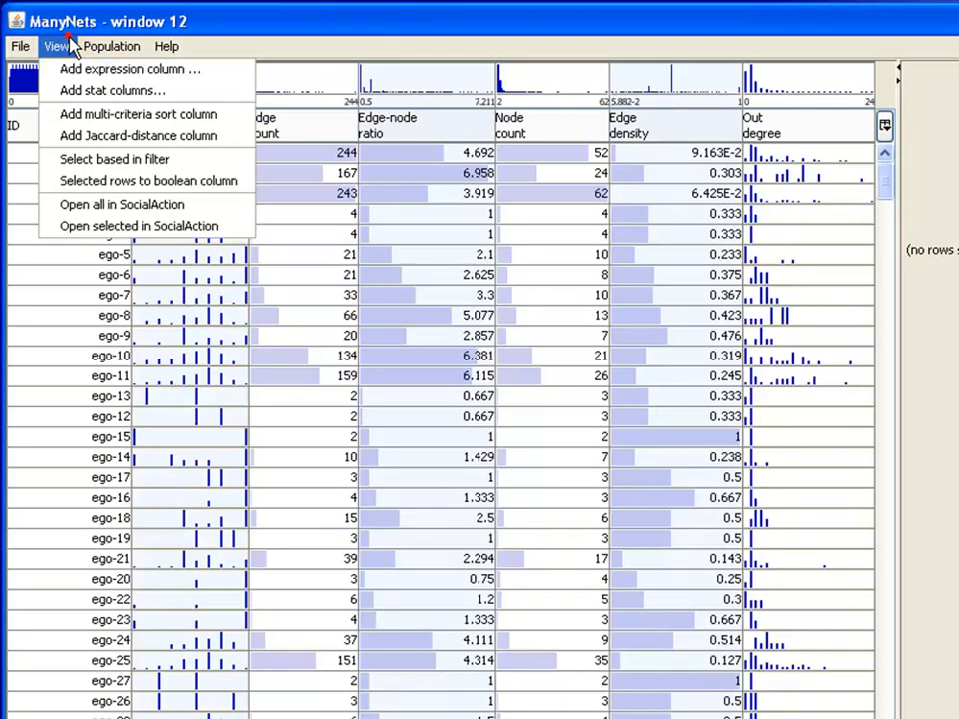
{"action": "left_click", "coordinate": [75, 92]}
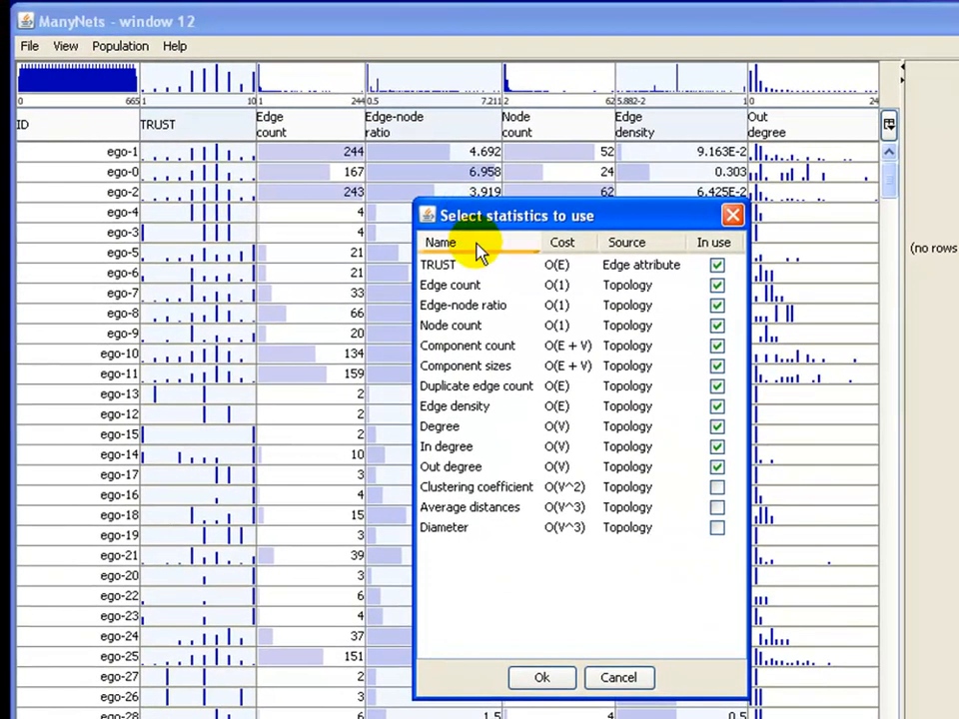
{"action": "left_click", "coordinate": [620, 675]}
Start a new expression column named Stars.
{"action": "left_click", "coordinate": [70, 42]}
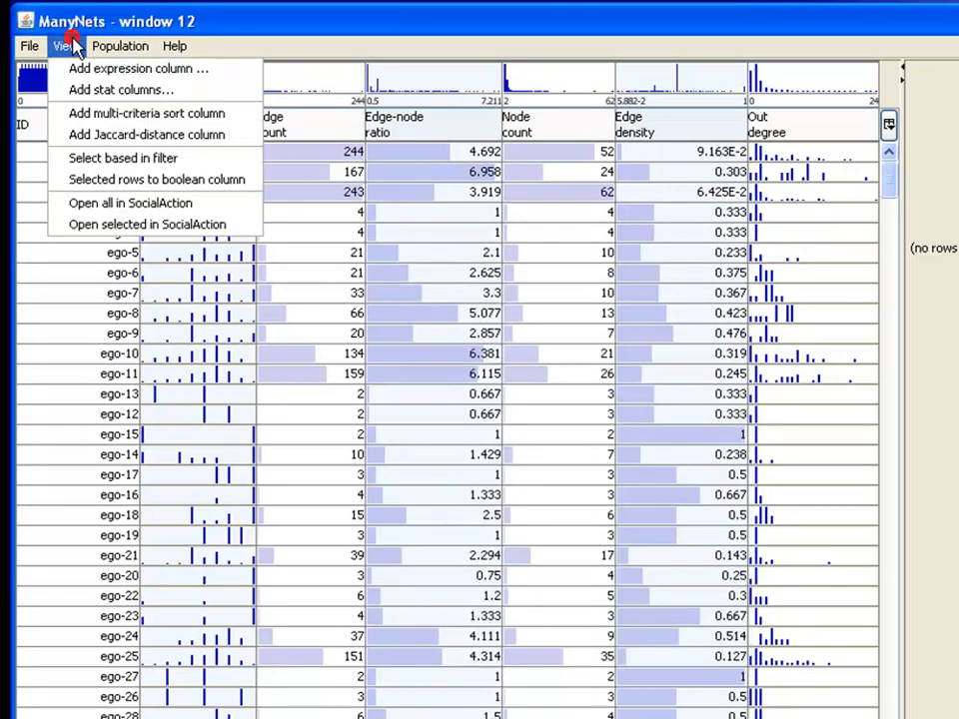
{"action": "left_click", "coordinate": [76, 70]}
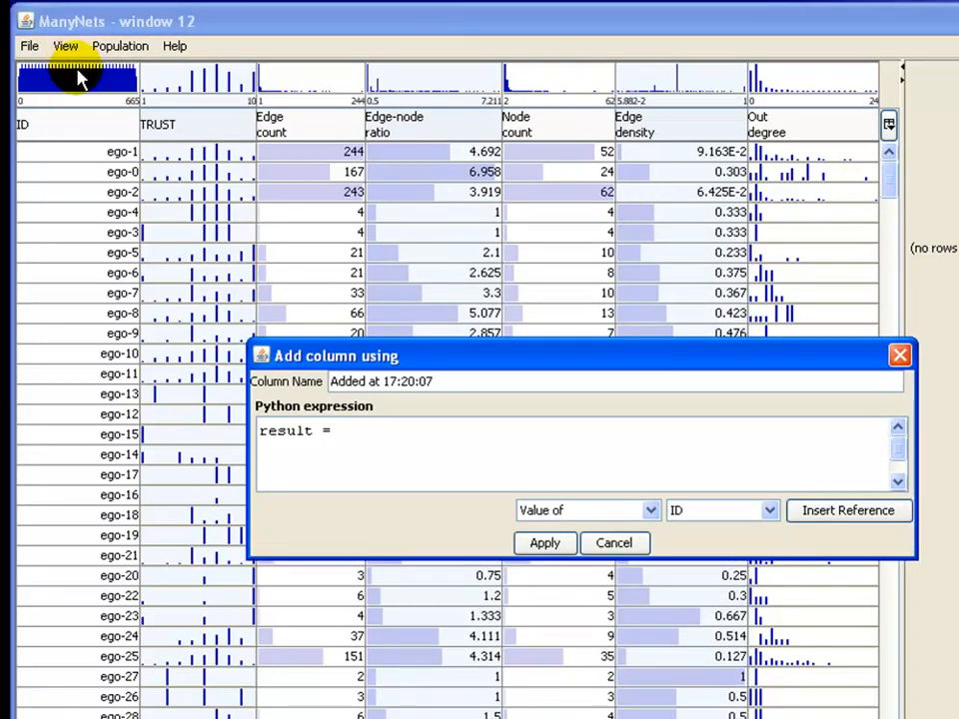
{"action": "left_click_drag", "start_coordinate": [464, 379], "coordinate": [319, 371]}
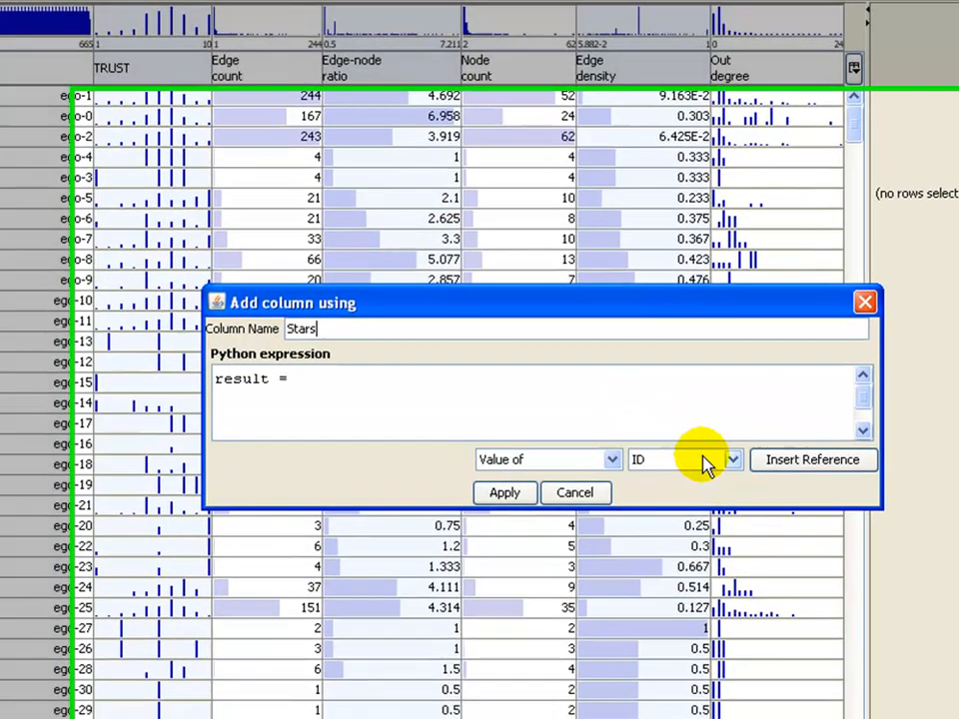
Define the Stars column's Python expression as result = Column['Edge count'] == Column['Node count'] - 1.0.
{"action": "left_click", "coordinate": [743, 511]}
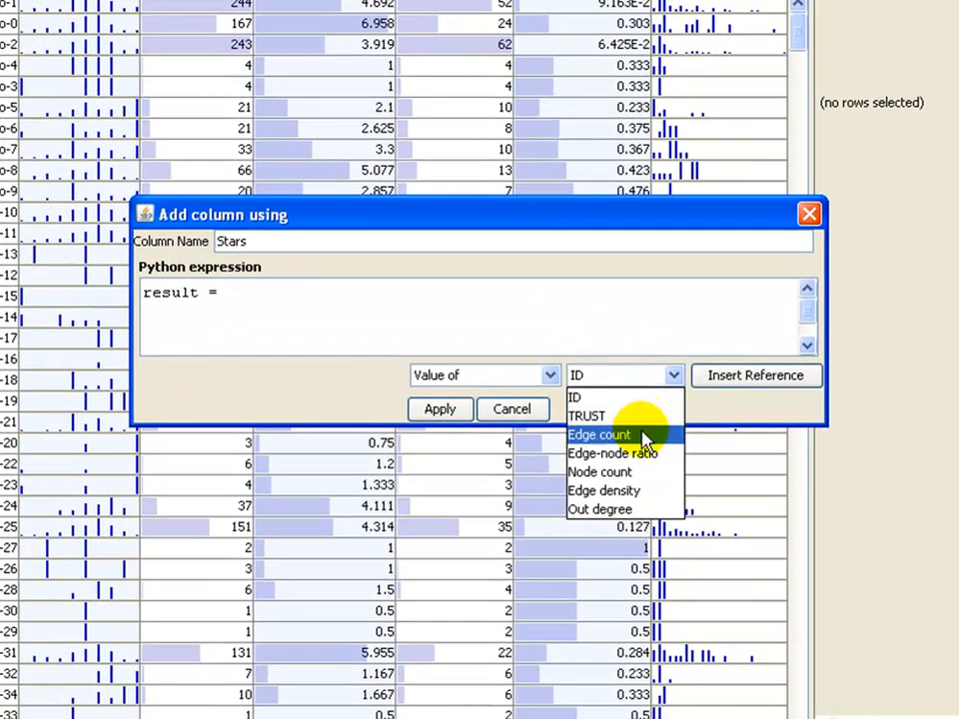
{"action": "left_click", "coordinate": [643, 436]}
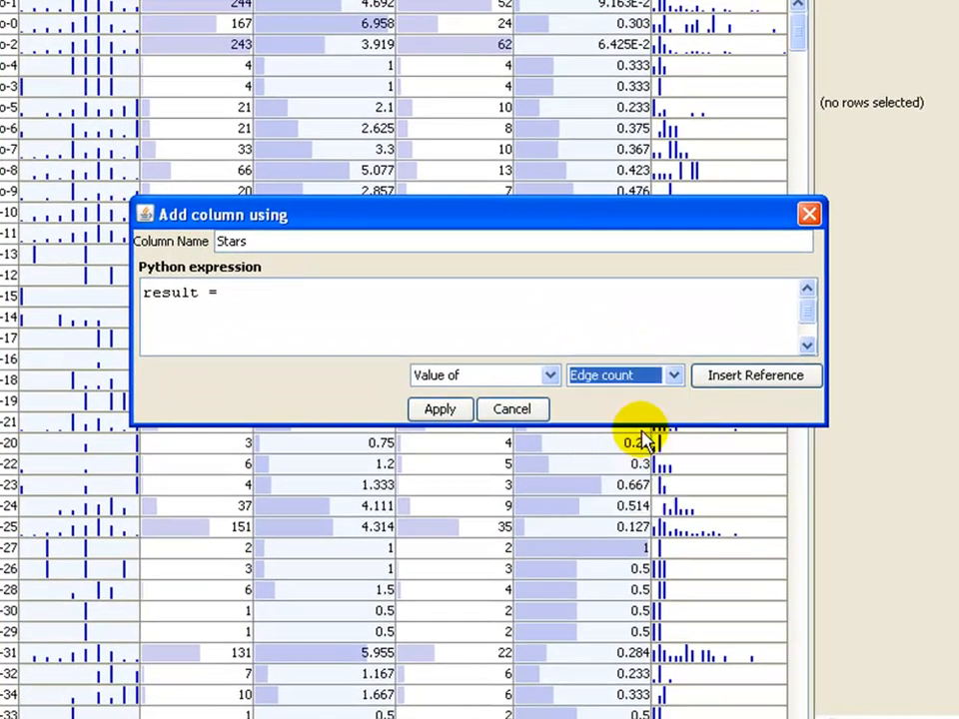
{"action": "left_click", "coordinate": [734, 389]}
{"action": "left_click", "coordinate": [566, 294]}
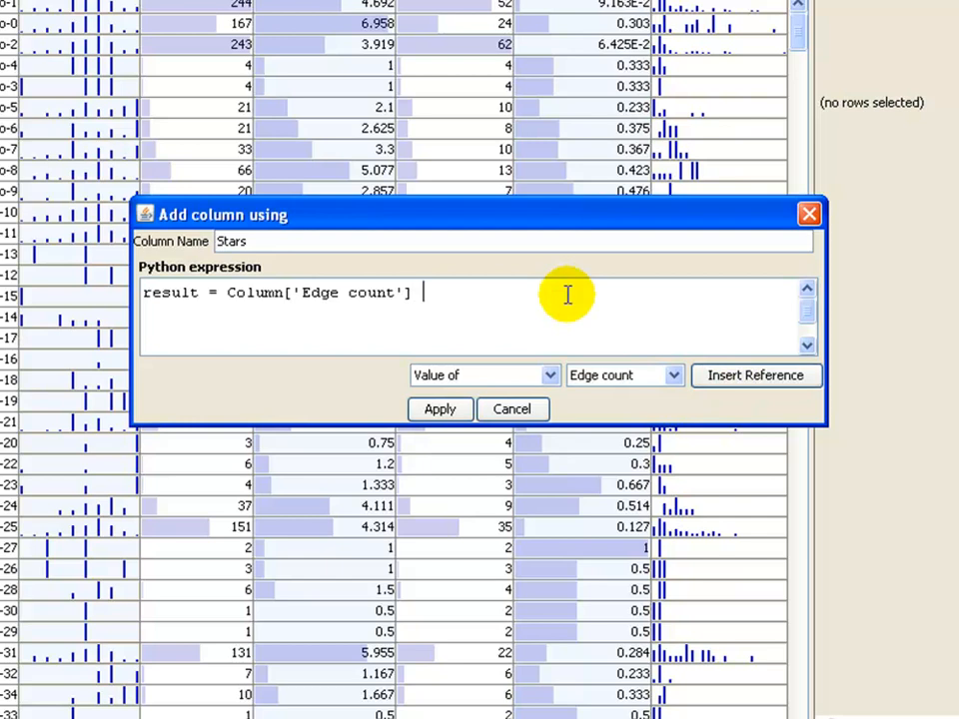
{"action": "left_click", "coordinate": [665, 376]}
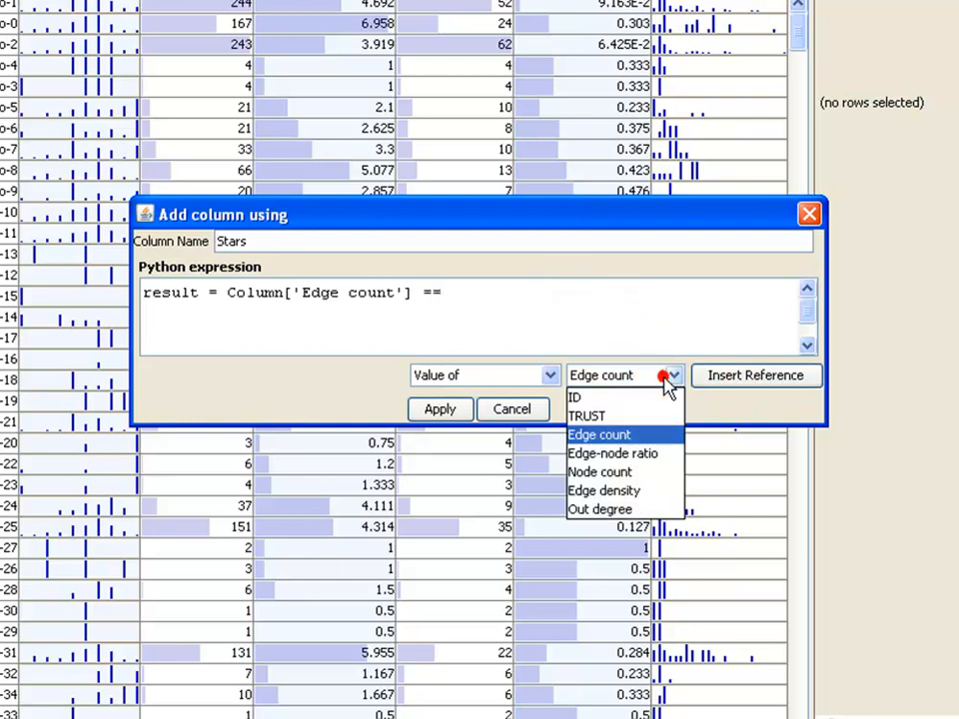
{"action": "left_click", "coordinate": [647, 469]}
{"action": "left_click", "coordinate": [729, 377]}
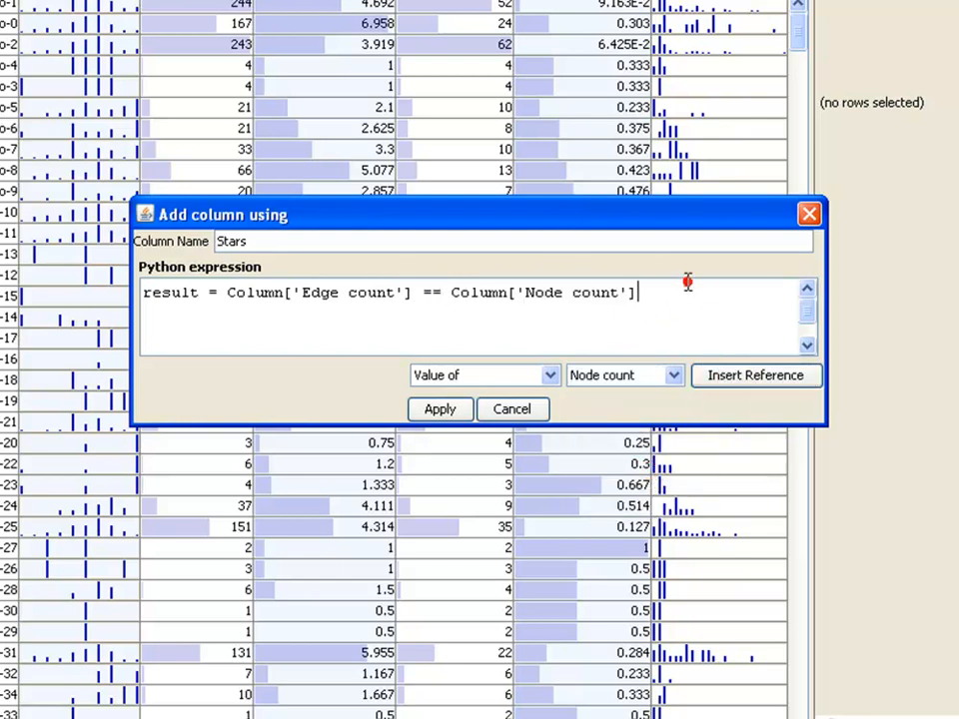
{"action": "type", "text": "- 1.0"}
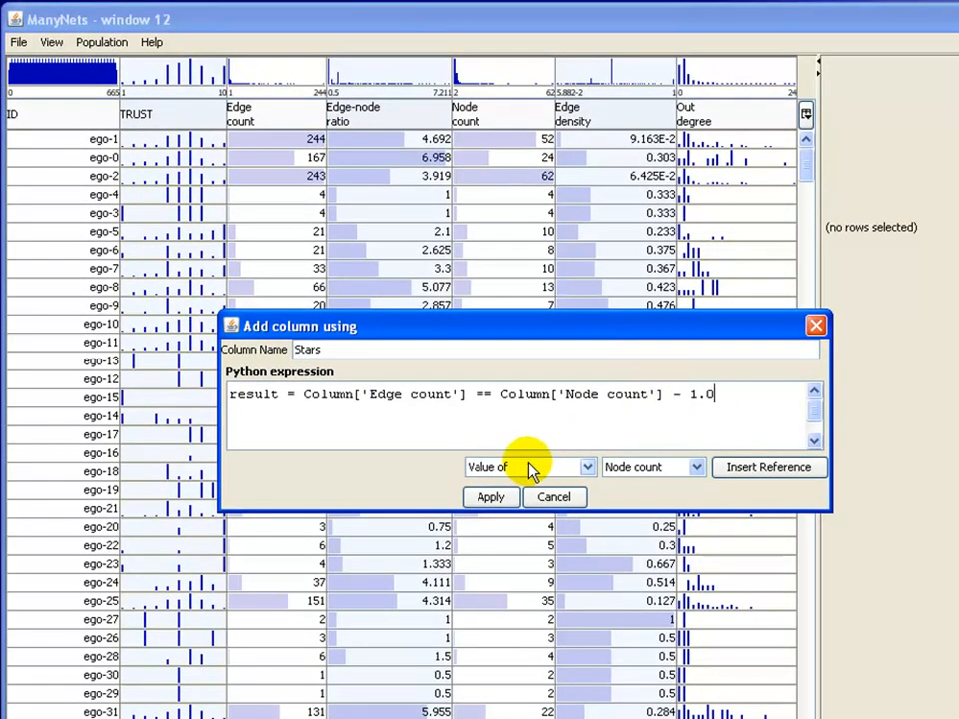
Add the Stars column and sort the ego networks by it so rows with value 1 come first.
{"action": "left_click", "coordinate": [505, 498]}
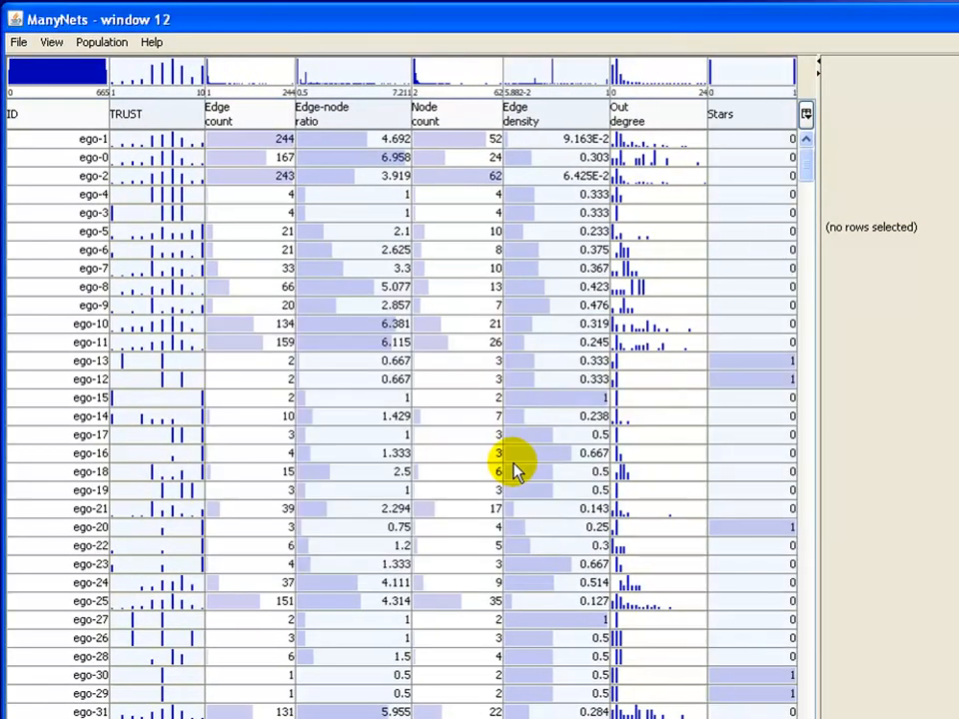
{"action": "left_click", "coordinate": [762, 115]}
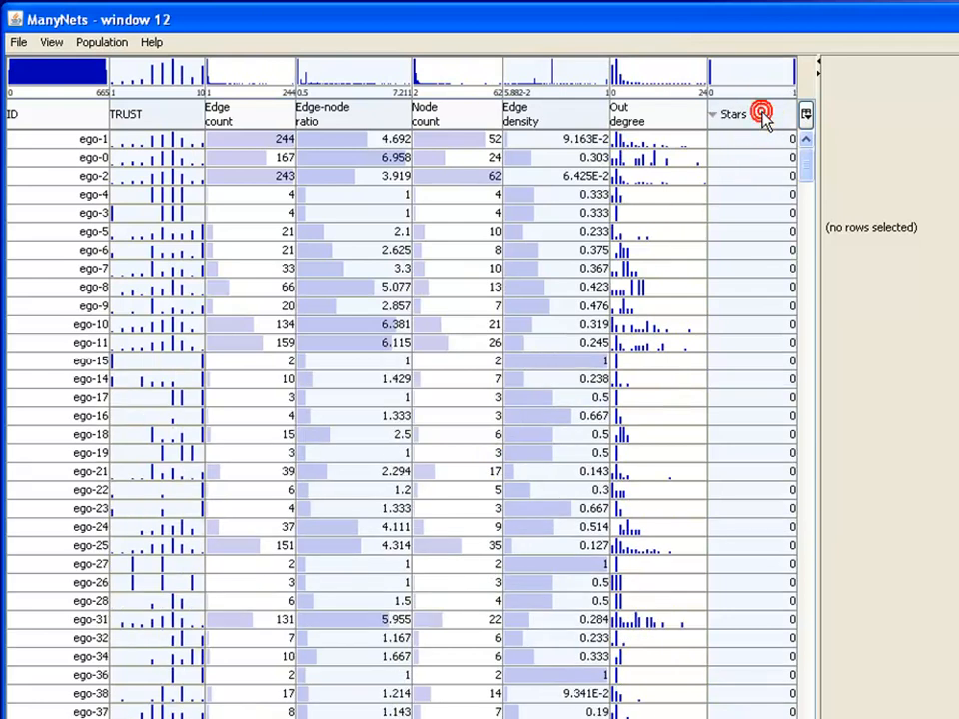
{"action": "left_click", "coordinate": [762, 115]}
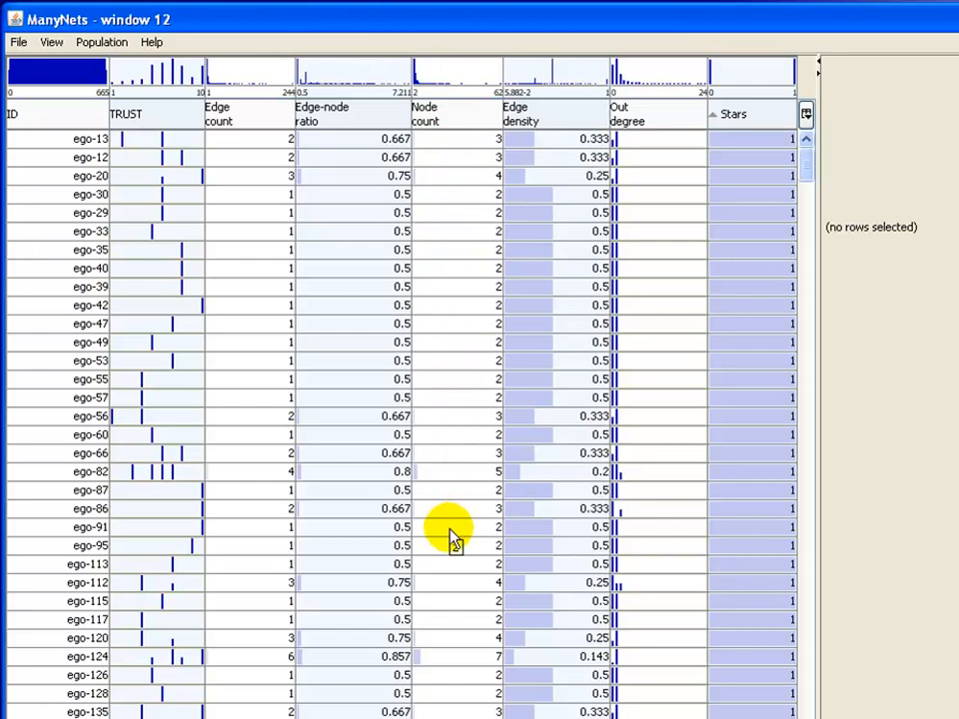
Start a new multi-criteria sort column named Large Stars with two expressions.
{"action": "left_click", "coordinate": [51, 42]}
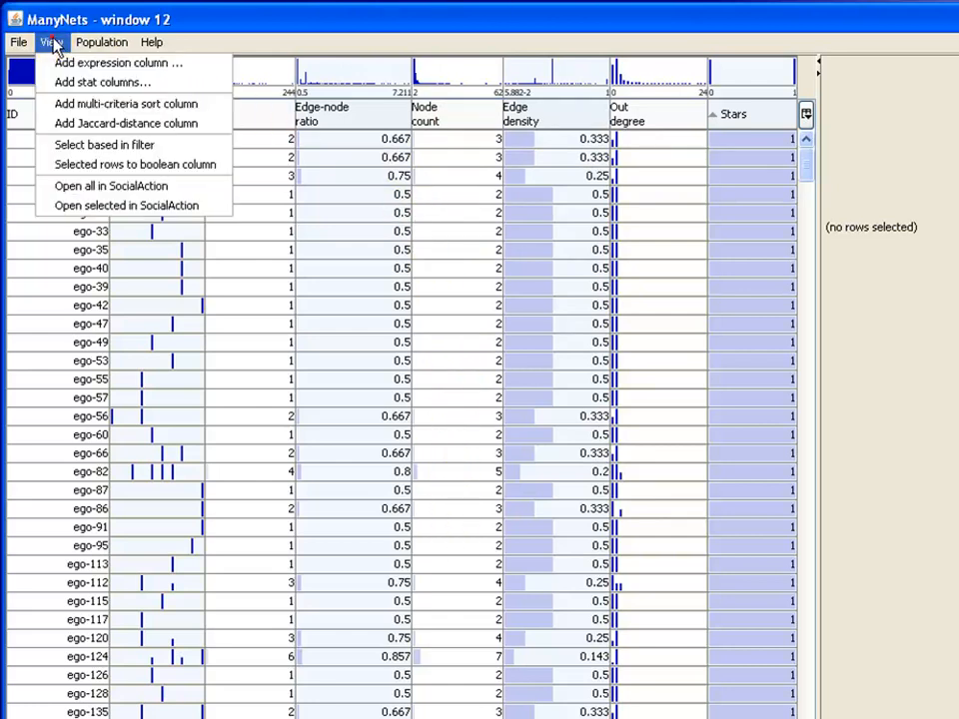
{"action": "left_click", "coordinate": [68, 104]}
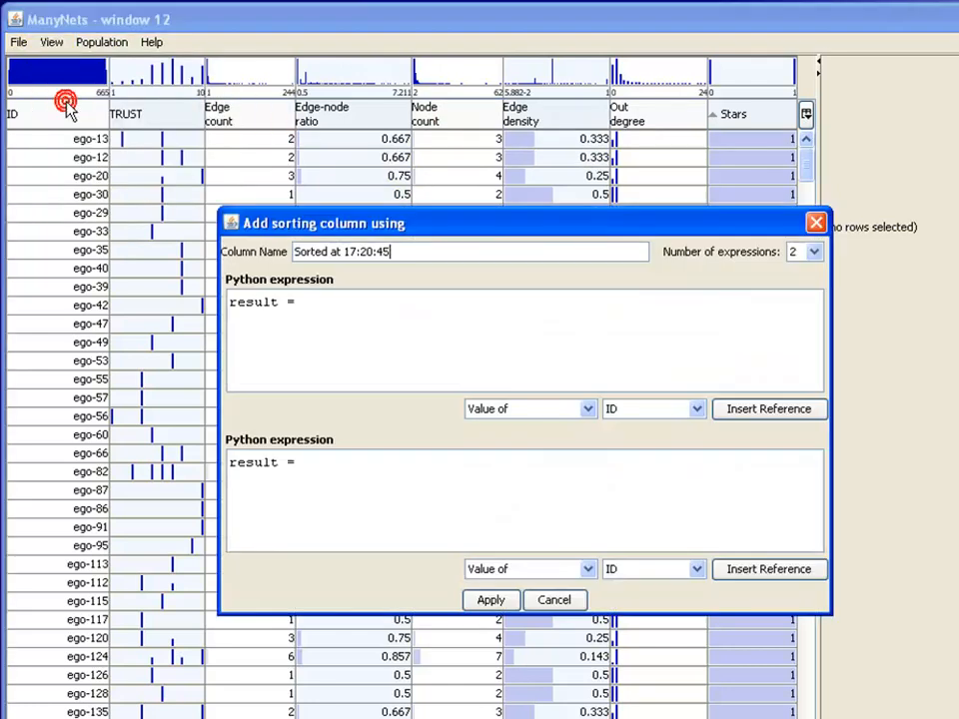
{"action": "left_click", "coordinate": [405, 251]}
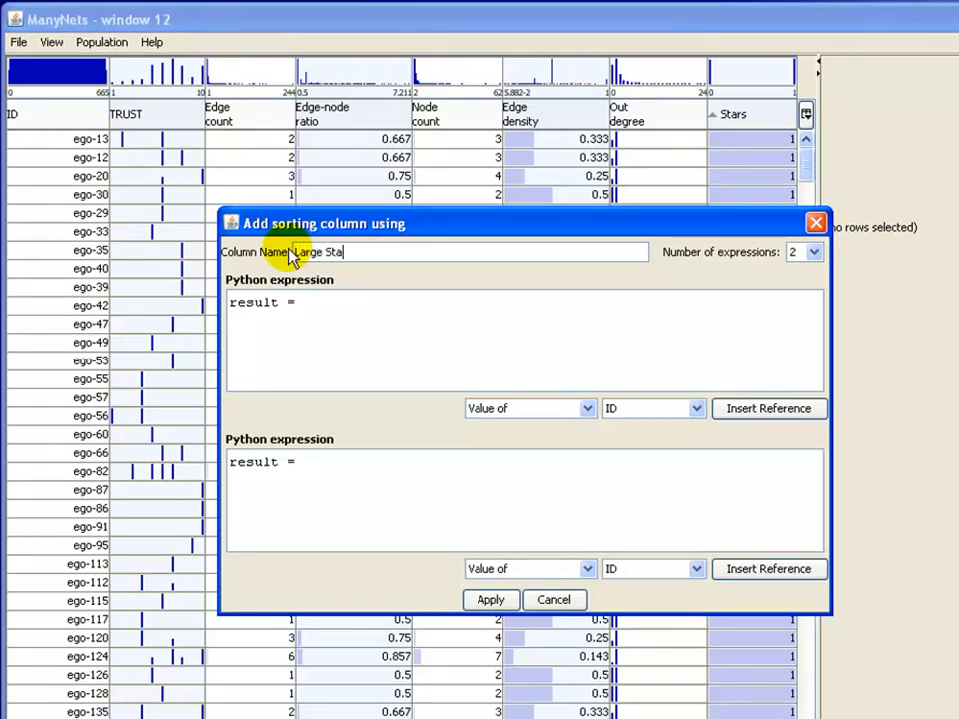
{"action": "left_click", "coordinate": [403, 302]}
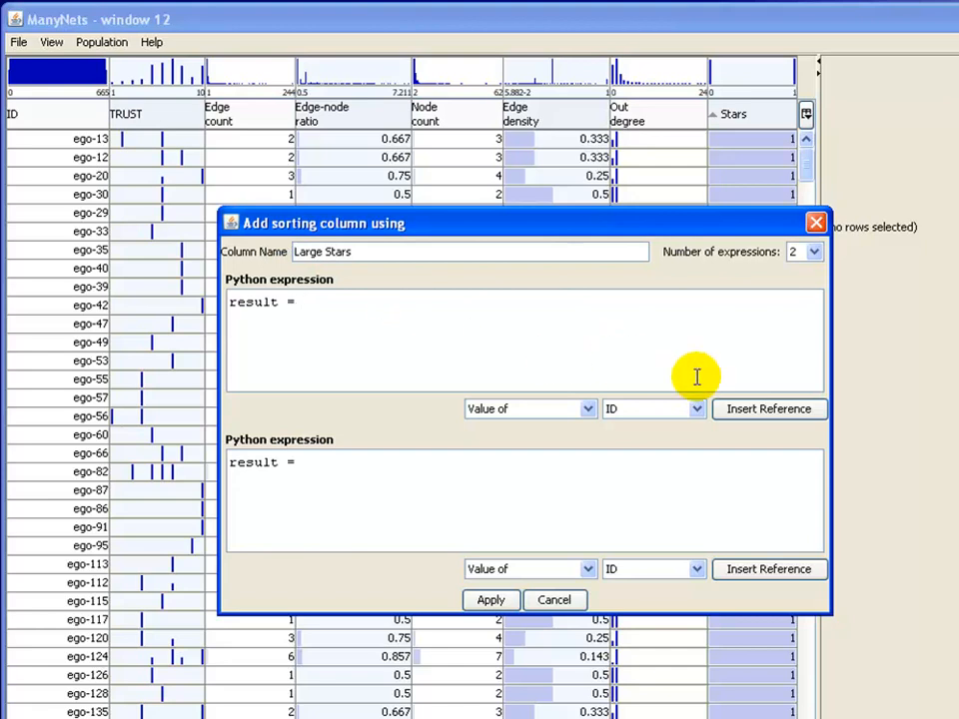
Define the first sorting expression as result = Column['Stars'].
{"action": "left_click", "coordinate": [696, 408]}
{"action": "left_click", "coordinate": [651, 543]}
{"action": "left_click", "coordinate": [765, 406]}
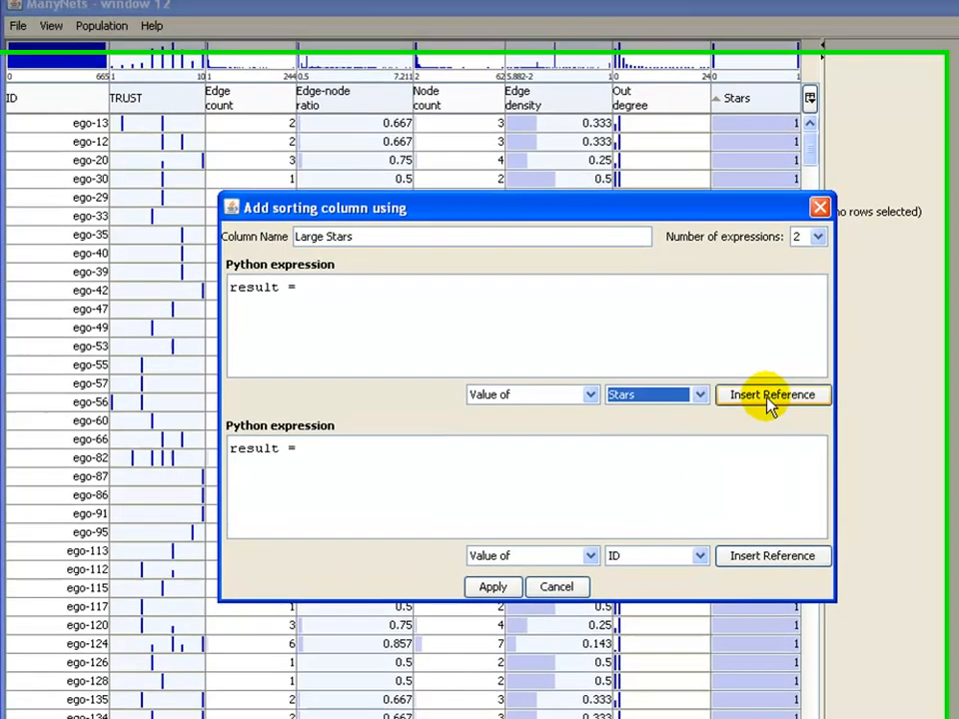
{"action": "left_click", "coordinate": [751, 399]}
Reference the value of Node count in the second expression, add the Large Stars column and sort the table by it, largest stars first.
{"action": "left_click", "coordinate": [711, 514]}
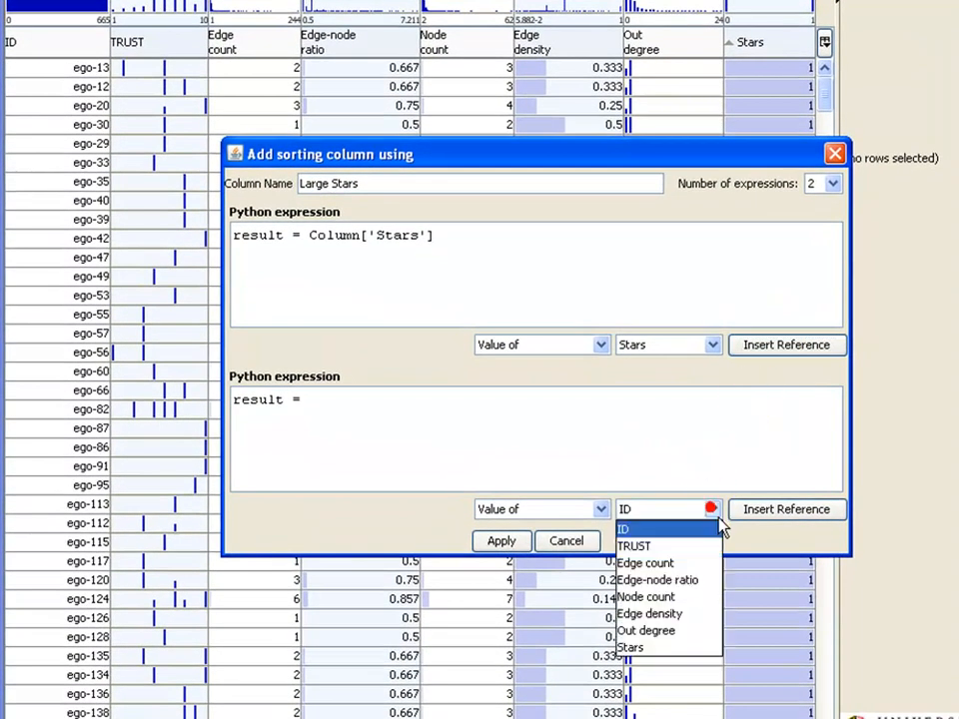
{"action": "left_click", "coordinate": [689, 596]}
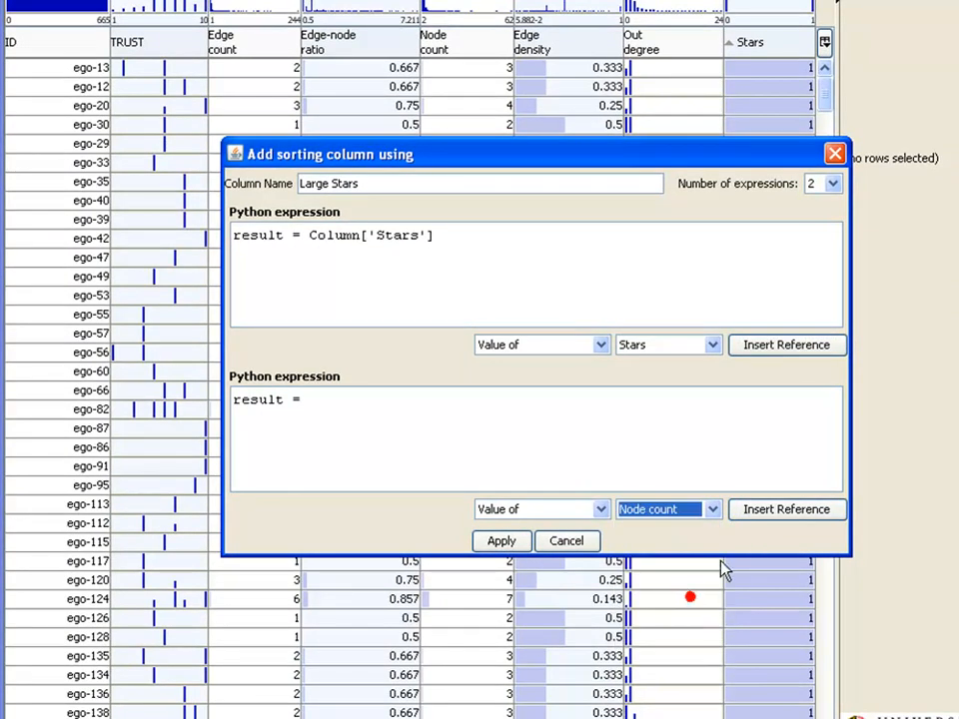
{"action": "left_click", "coordinate": [759, 512]}
{"action": "left_click", "coordinate": [509, 541]}
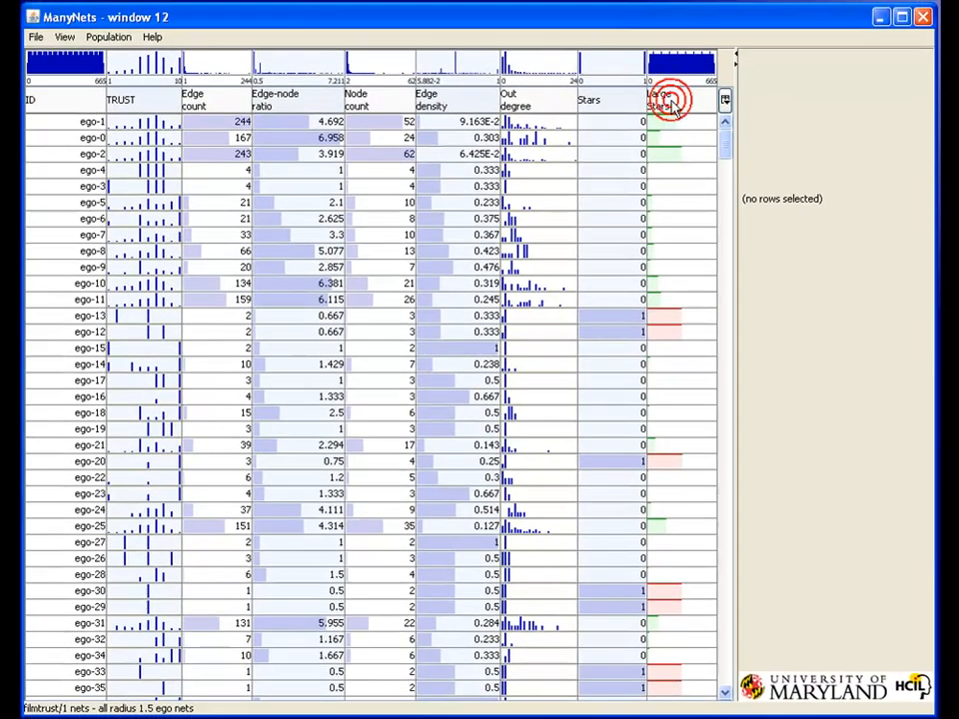
{"action": "left_click", "coordinate": [674, 105]}
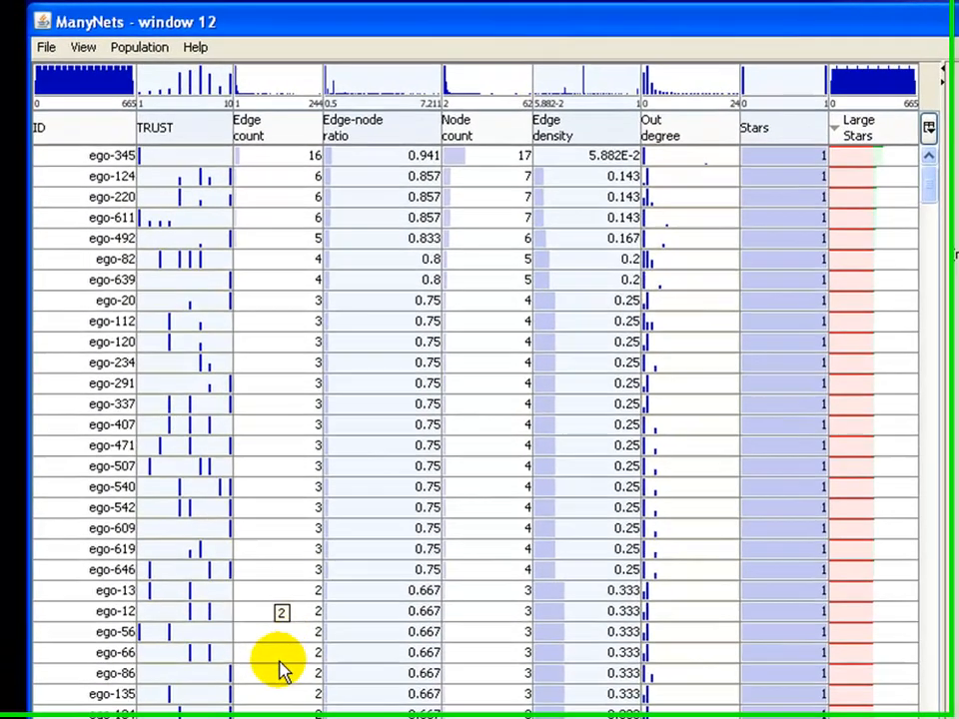
Select the rows from ego-345 through ego-66 and open only these networks in SocialAction.
{"action": "left_click", "coordinate": [216, 514]}
{"action": "left_click_drag", "start_coordinate": [283, 671], "coordinate": [274, 165]}
{"action": "left_click", "coordinate": [90, 50]}
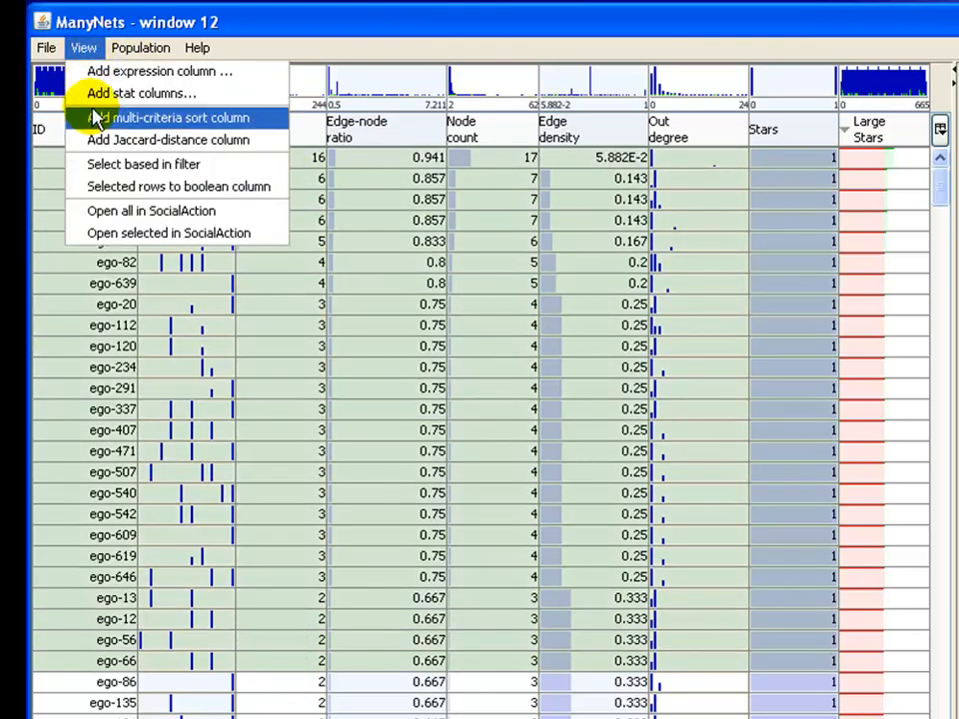
{"action": "left_click", "coordinate": [107, 234]}
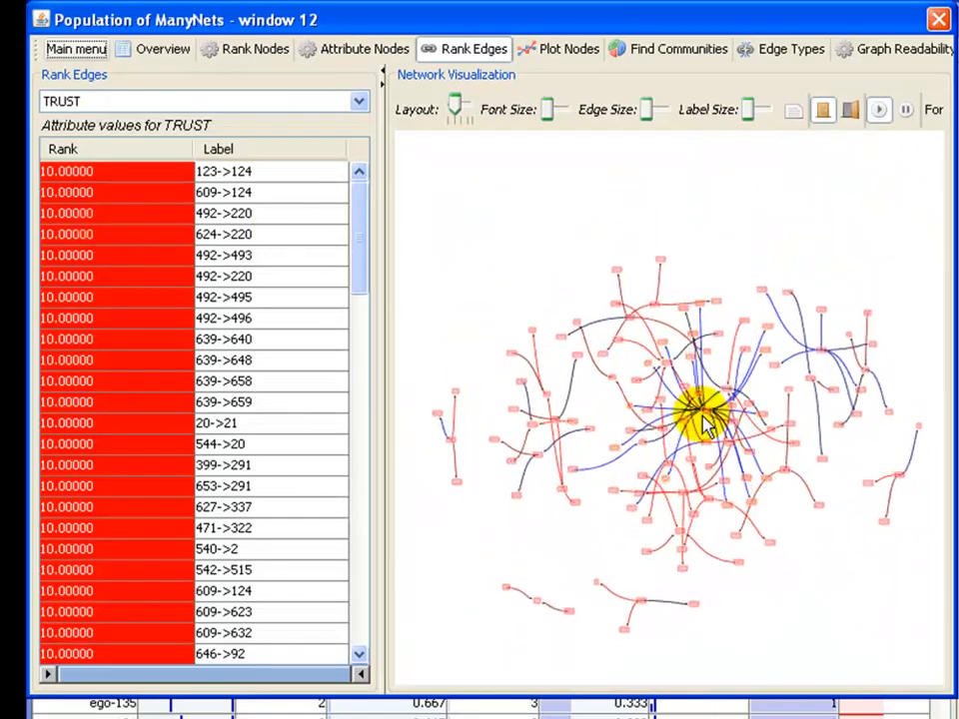
Enlarge the network visualization window, pull the overlapping star networks apart into free space, and pause the layout animation.
{"action": "left_click_drag", "start_coordinate": [705, 397], "coordinate": [719, 325]}
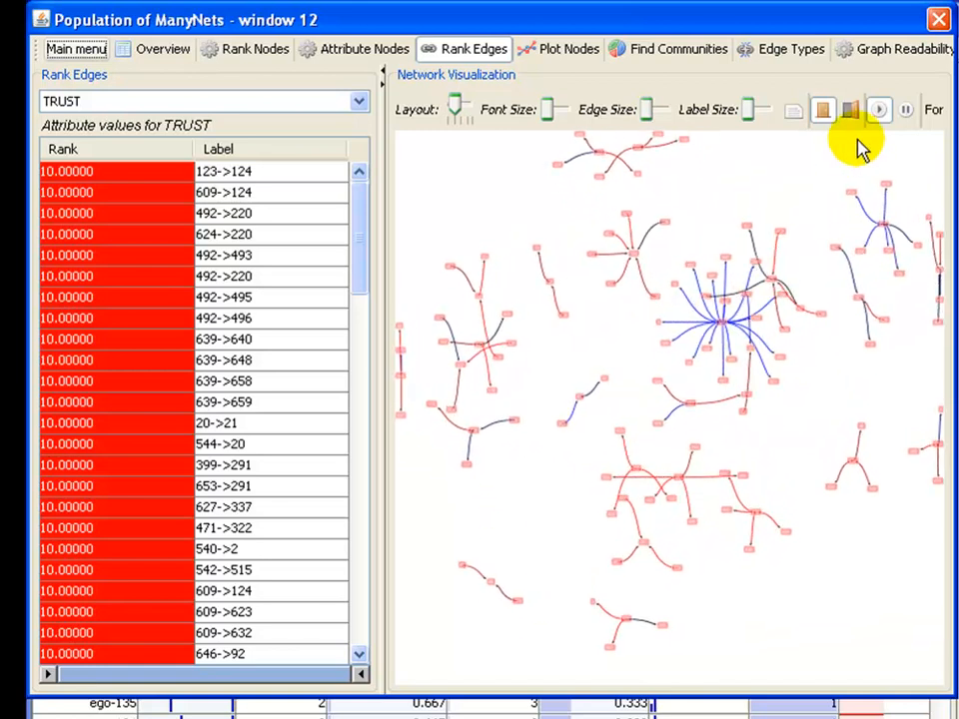
{"action": "left_click_drag", "start_coordinate": [942, 674], "coordinate": [926, 703]}
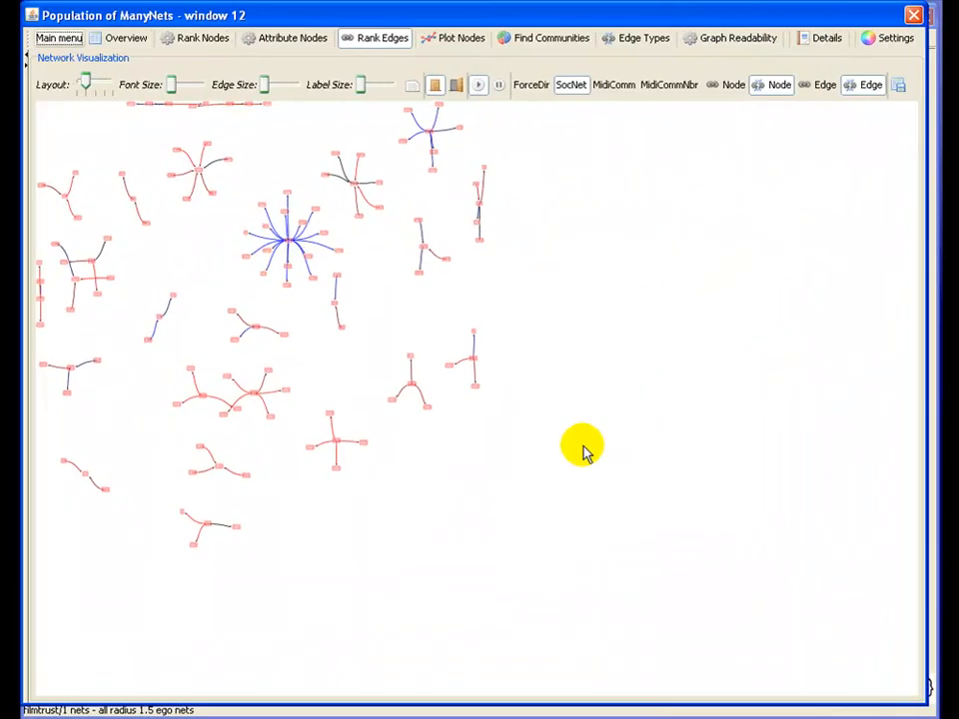
{"action": "left_click_drag", "start_coordinate": [231, 110], "coordinate": [132, 281]}
{"action": "left_click_drag", "start_coordinate": [57, 275], "coordinate": [122, 336]}
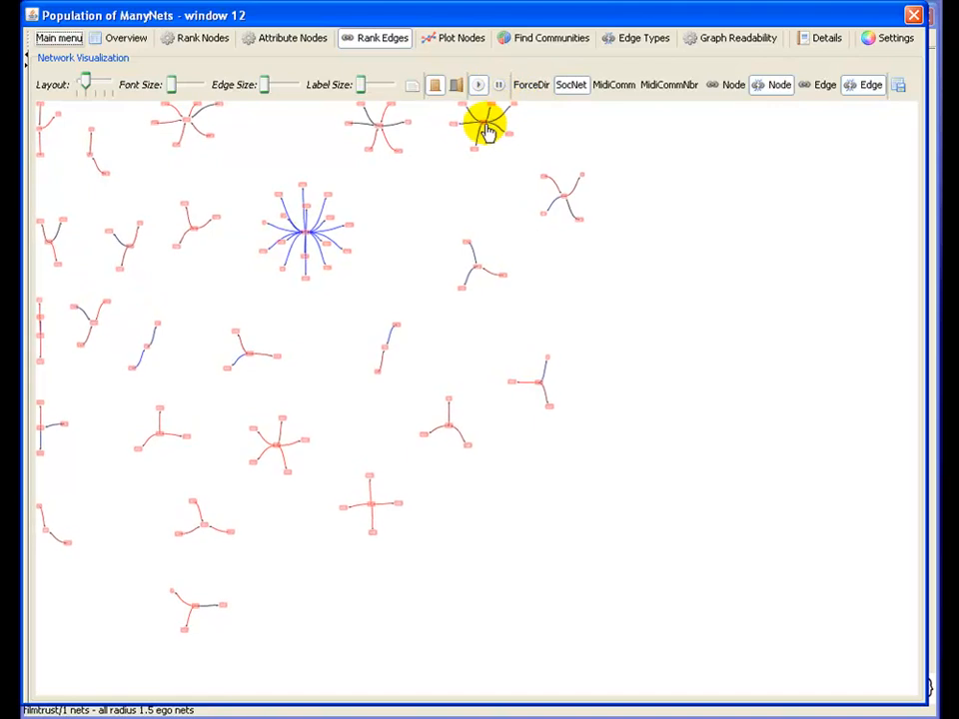
{"action": "left_click_drag", "start_coordinate": [485, 131], "coordinate": [508, 246]}
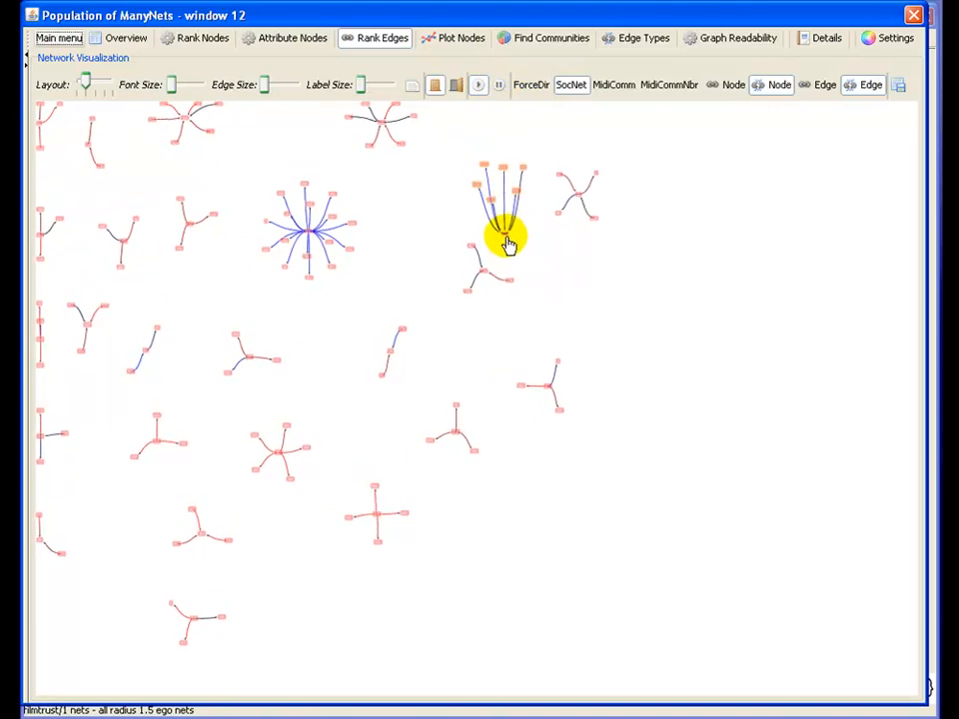
{"action": "left_click", "coordinate": [497, 87]}
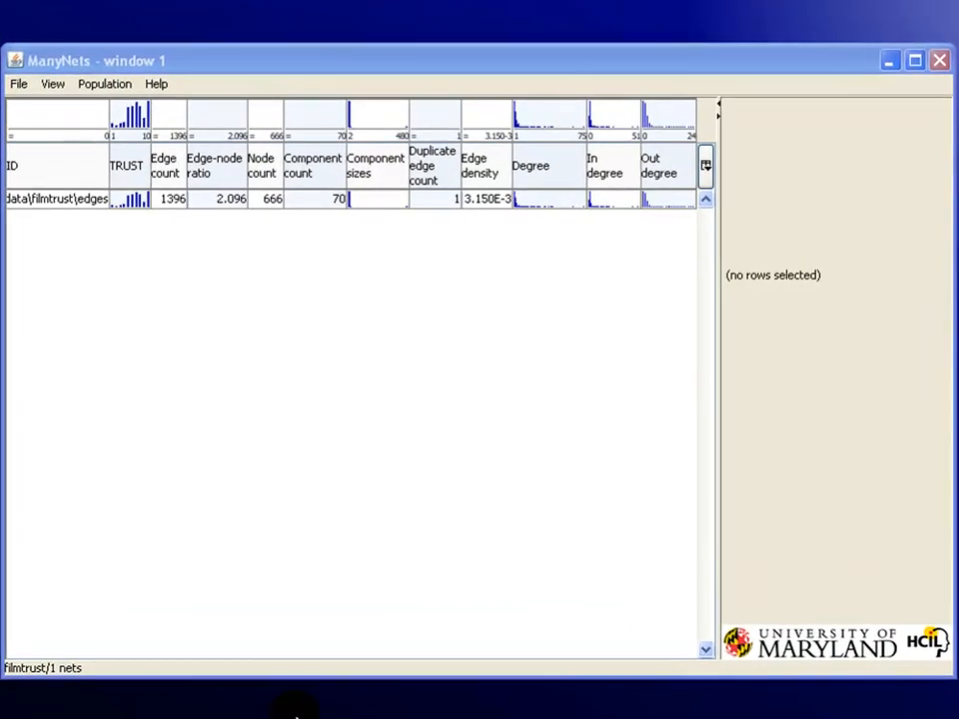
Split the full FilmTrust network by motif into triplets and open all resulting triplets in SocialAction.
{"action": "left_click", "coordinate": [116, 86]}
{"action": "mouse_move", "coordinate": [111, 128]}
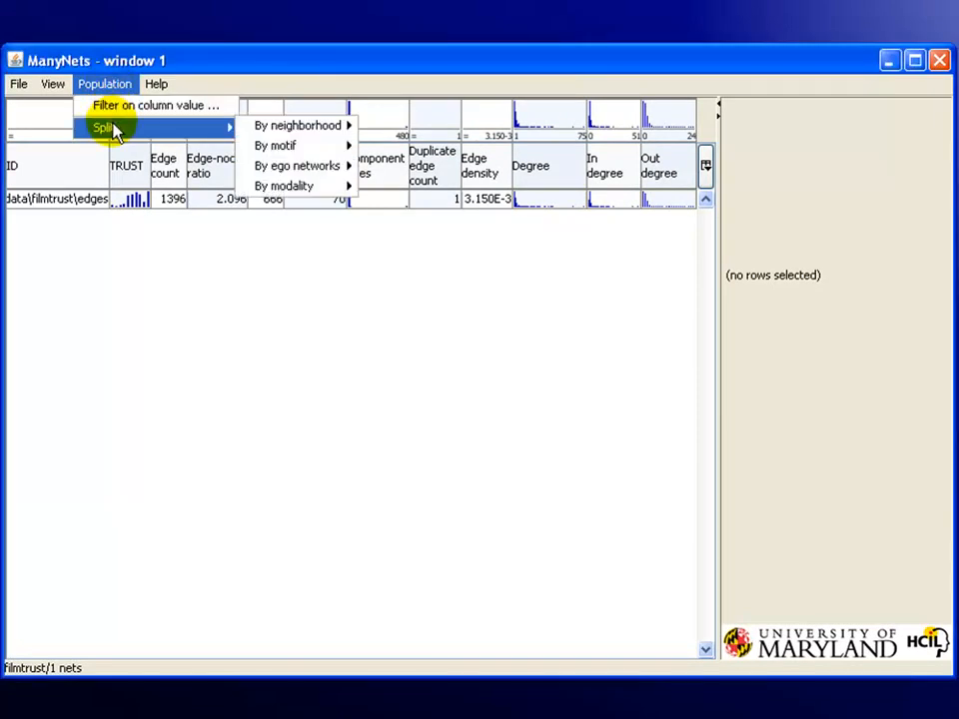
{"action": "mouse_move", "coordinate": [284, 133]}
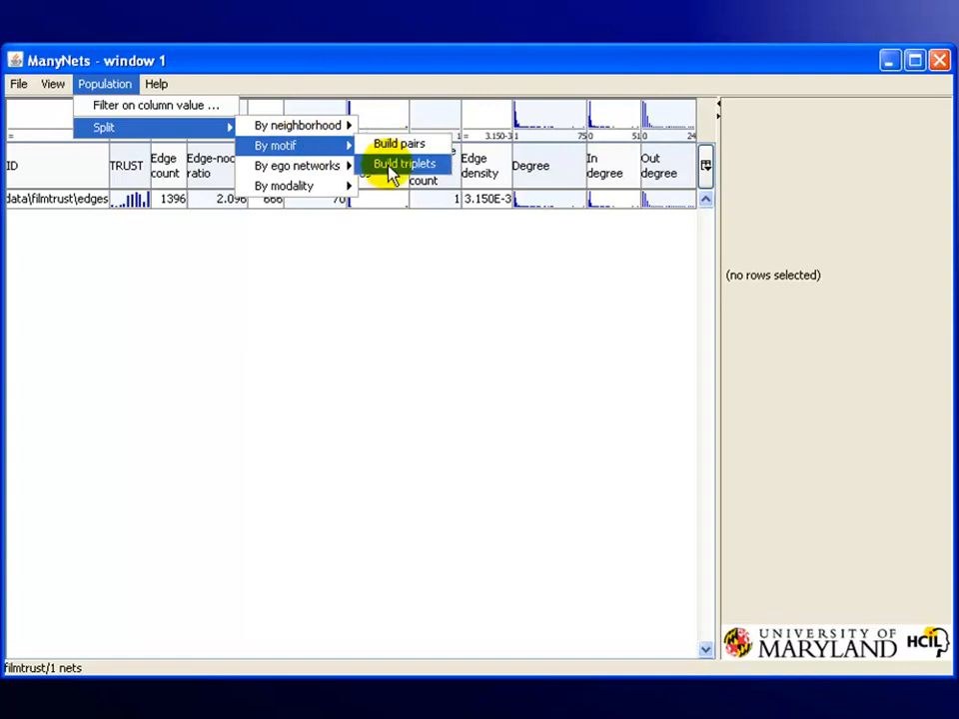
{"action": "left_click", "coordinate": [391, 170]}
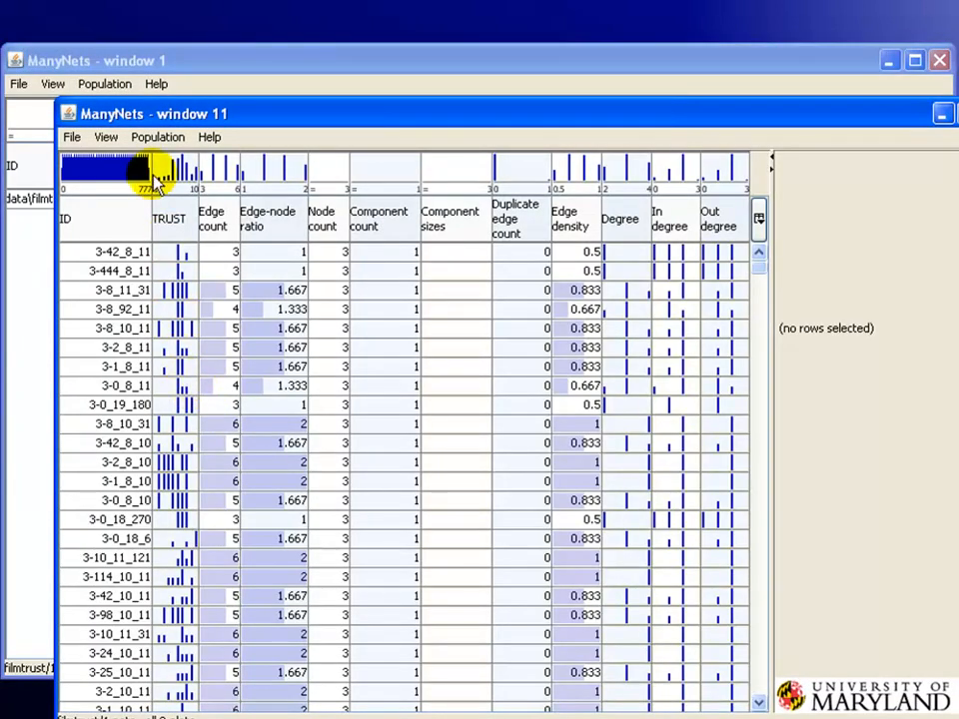
{"action": "left_click", "coordinate": [107, 138]}
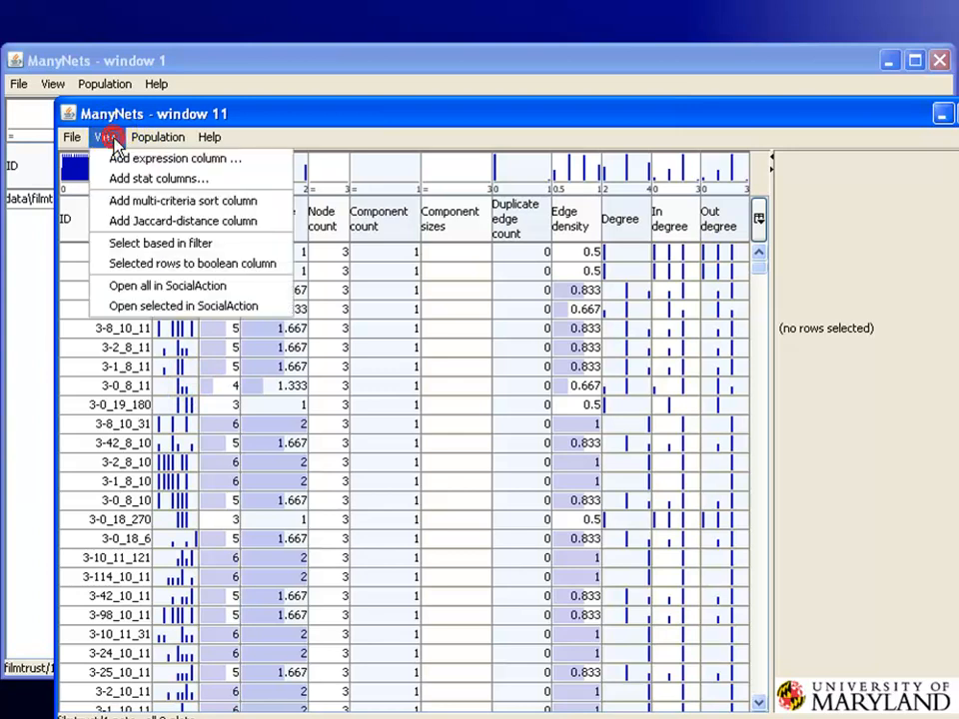
{"action": "left_click", "coordinate": [121, 288]}
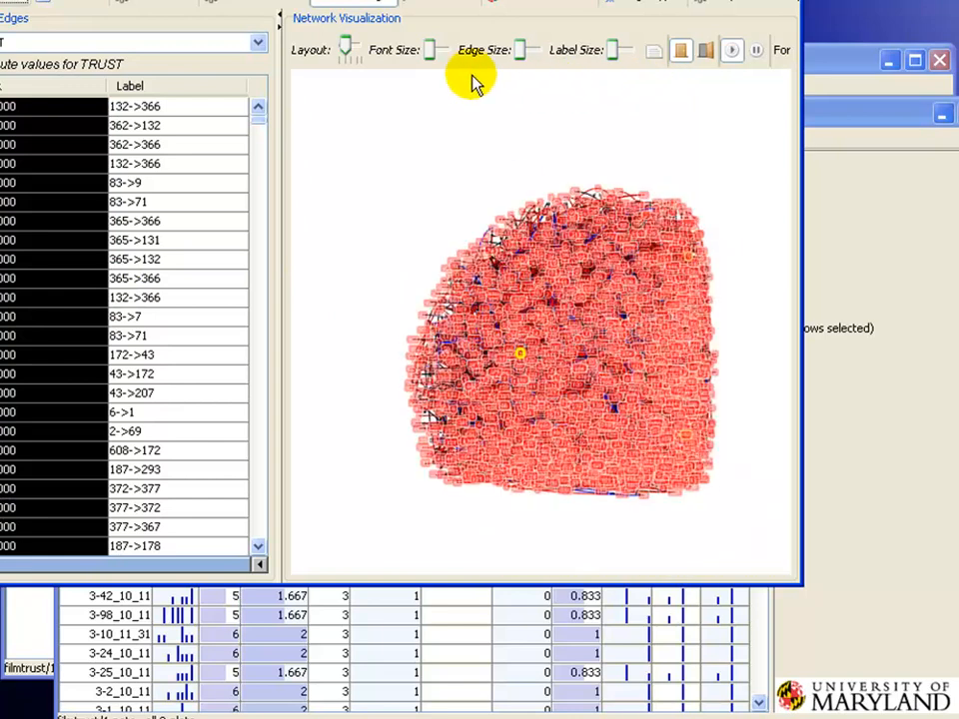
Declutter the triplet visualization by lowering the layout setting and hiding the node boxes, and enlarge its window and graph area.
{"action": "left_click_drag", "start_coordinate": [345, 44], "coordinate": [339, 44]}
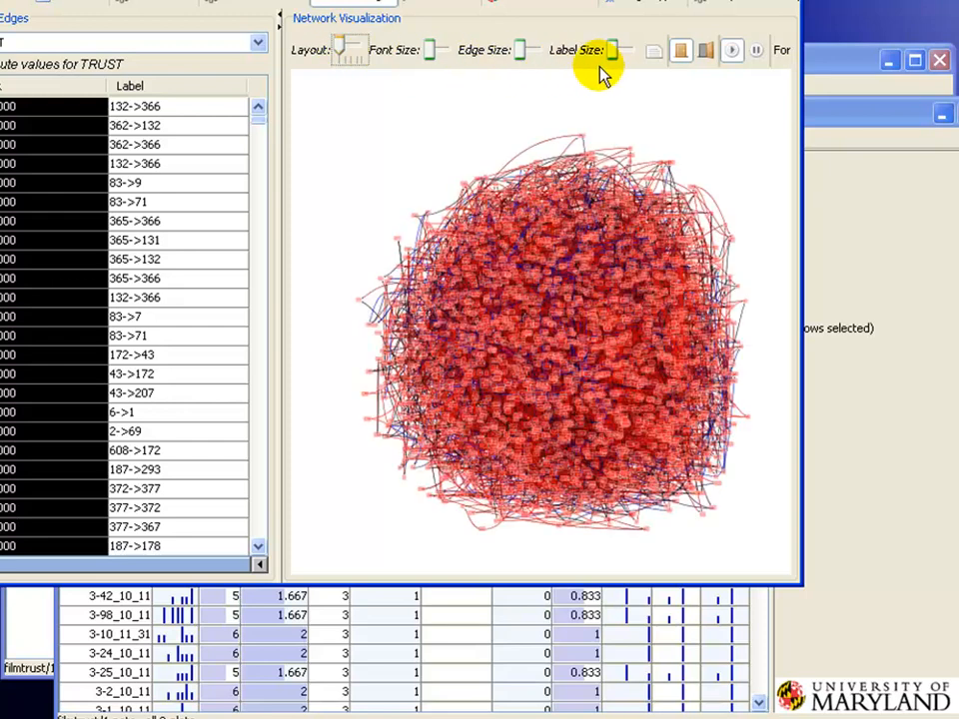
{"action": "left_click", "coordinate": [705, 48]}
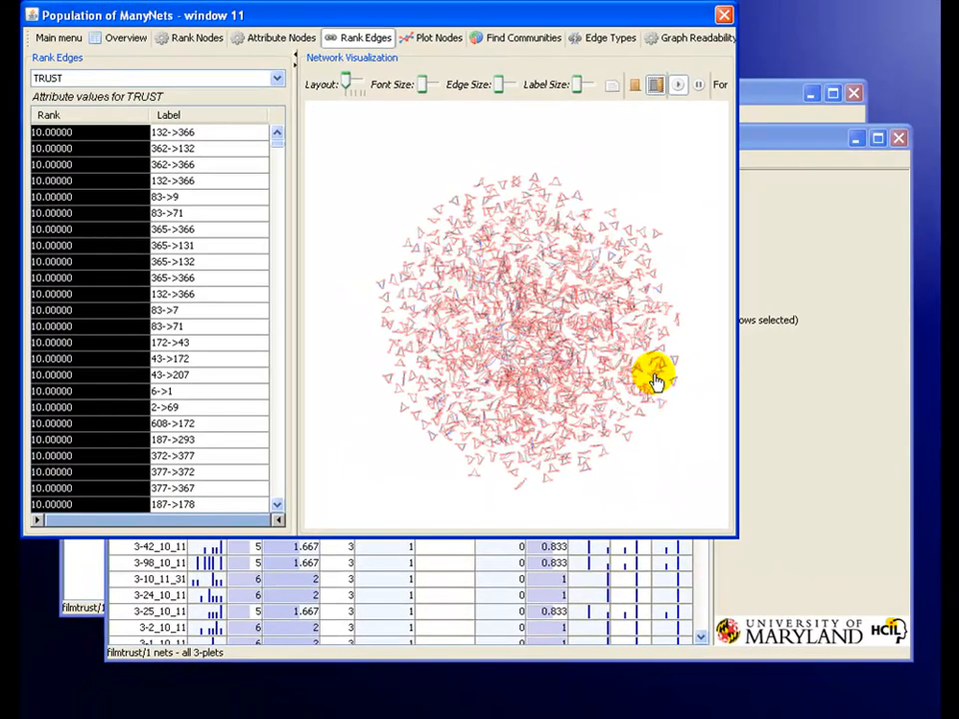
{"action": "left_click_drag", "start_coordinate": [732, 532], "coordinate": [925, 702]}
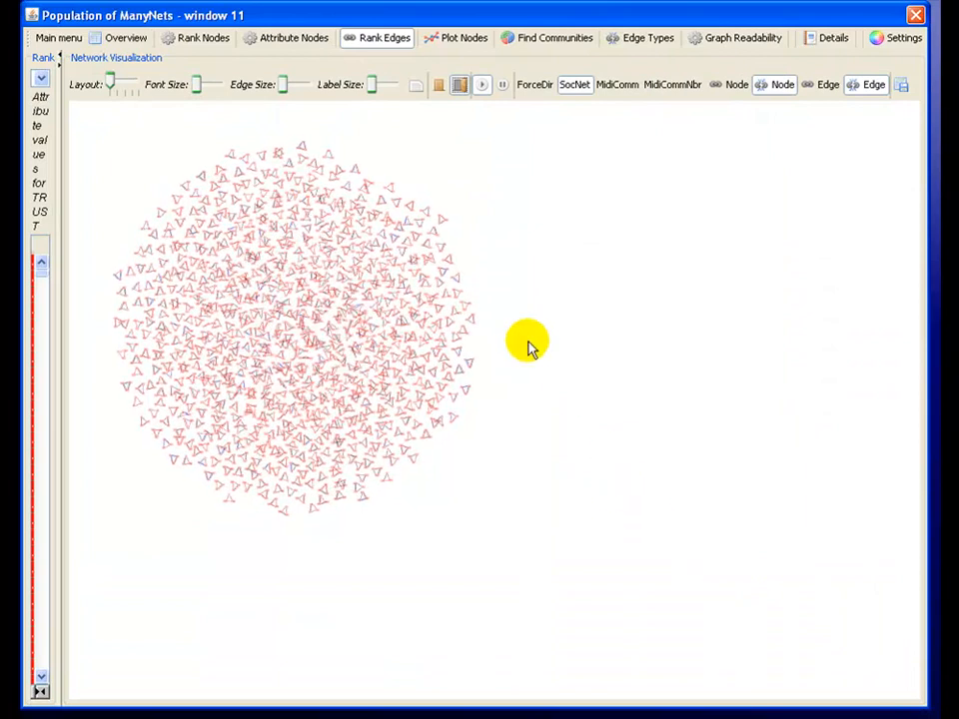